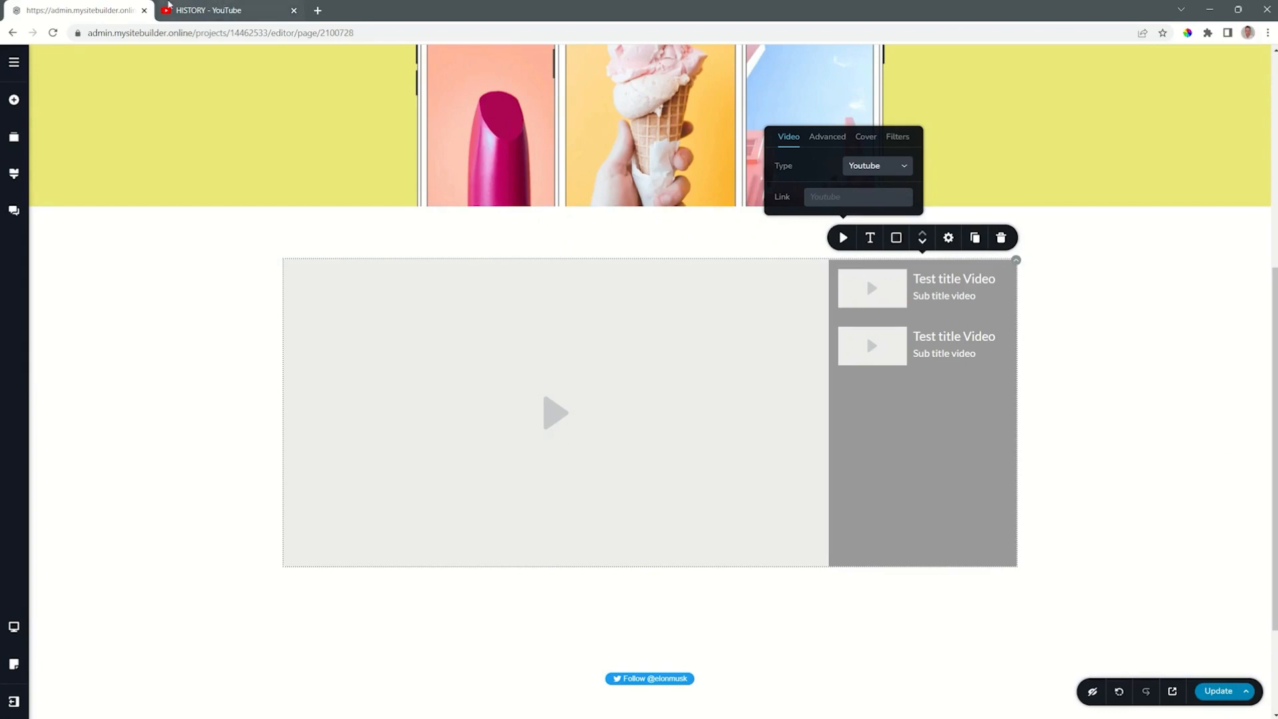
Step: Switch to the HISTORY YouTube channel and copy the share link of the first video, "The History Channel - Welcome to a World Worth Knowing"
{"action": "left_click", "coordinate": [200, 10]}
{"action": "left_click", "coordinate": [432, 483]}
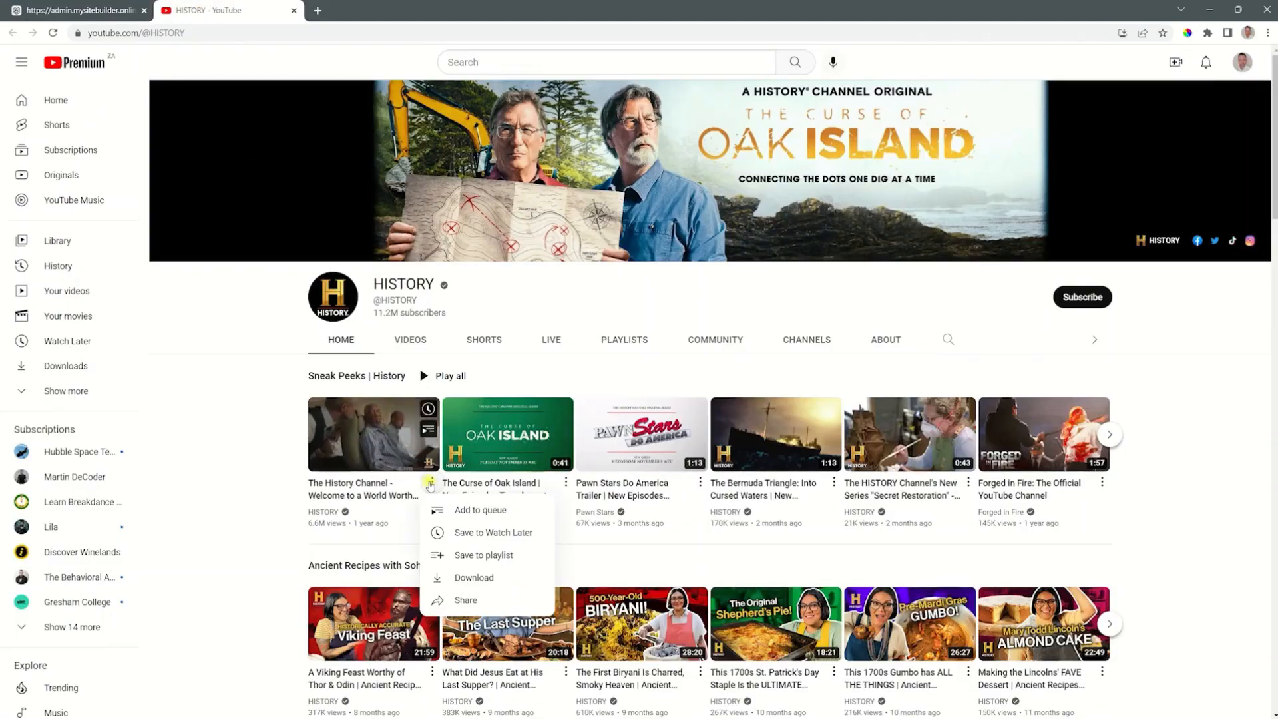
{"action": "left_click", "coordinate": [467, 600]}
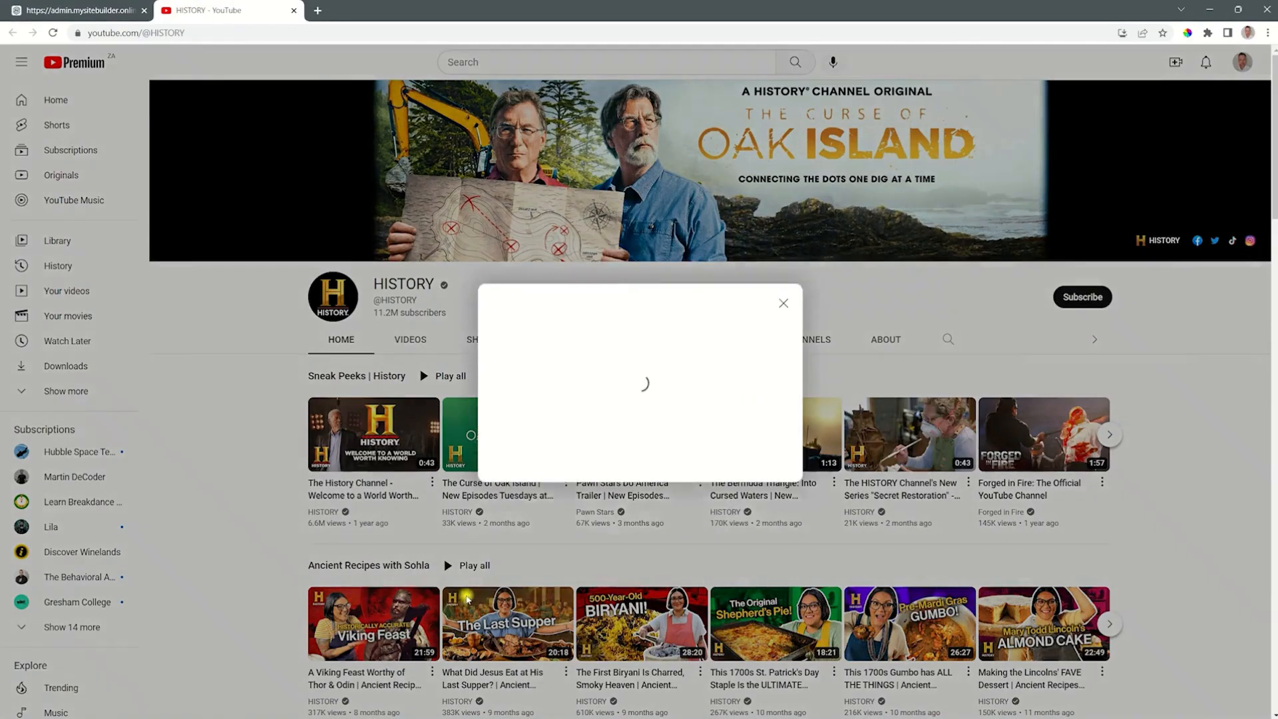
{"action": "left_click", "coordinate": [762, 455]}
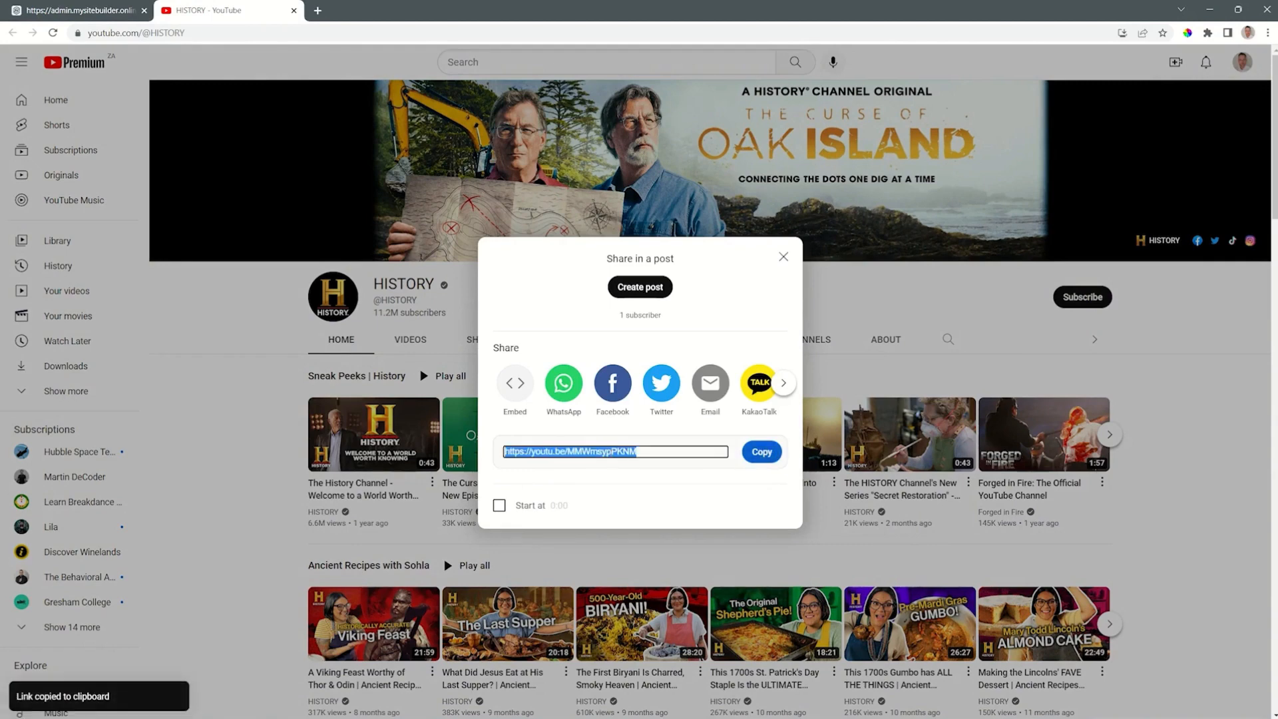
Step: Back in the site editor, paste the copied address as the first playlist item's YouTube link
{"action": "left_click", "coordinate": [115, 12]}
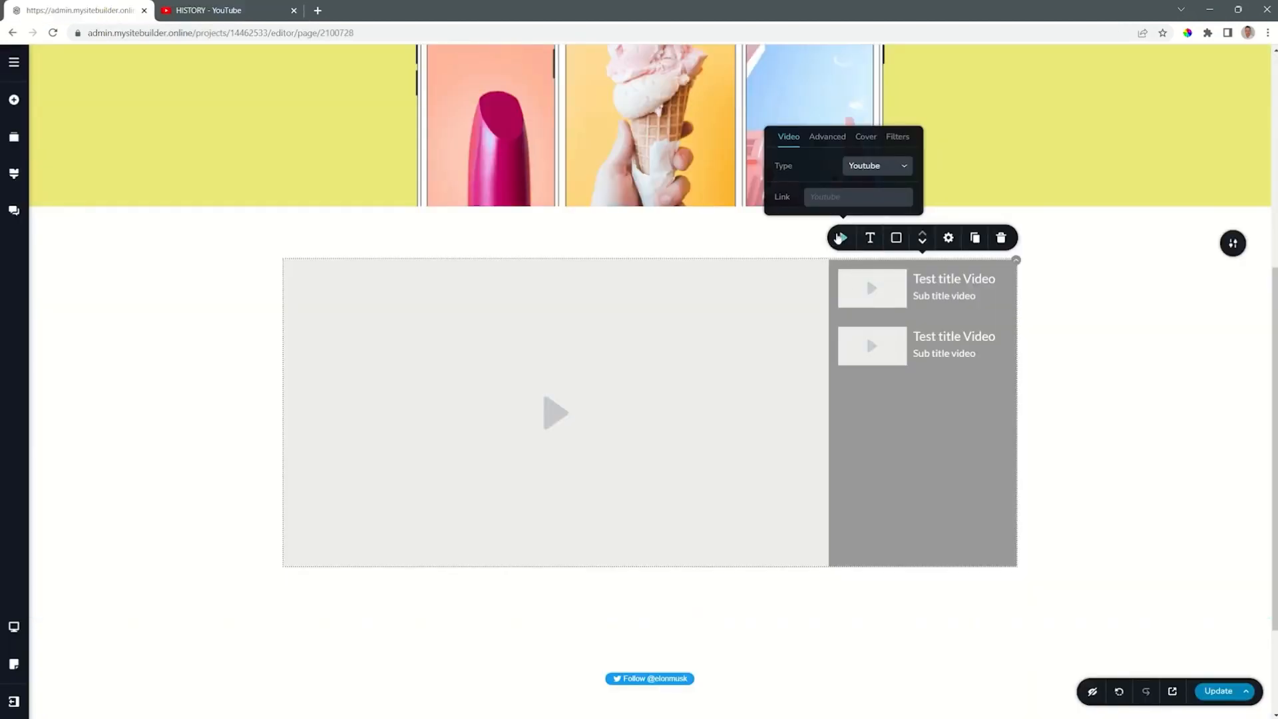
{"action": "left_click", "coordinate": [845, 196]}
{"action": "key", "text": "ctrl+v"}
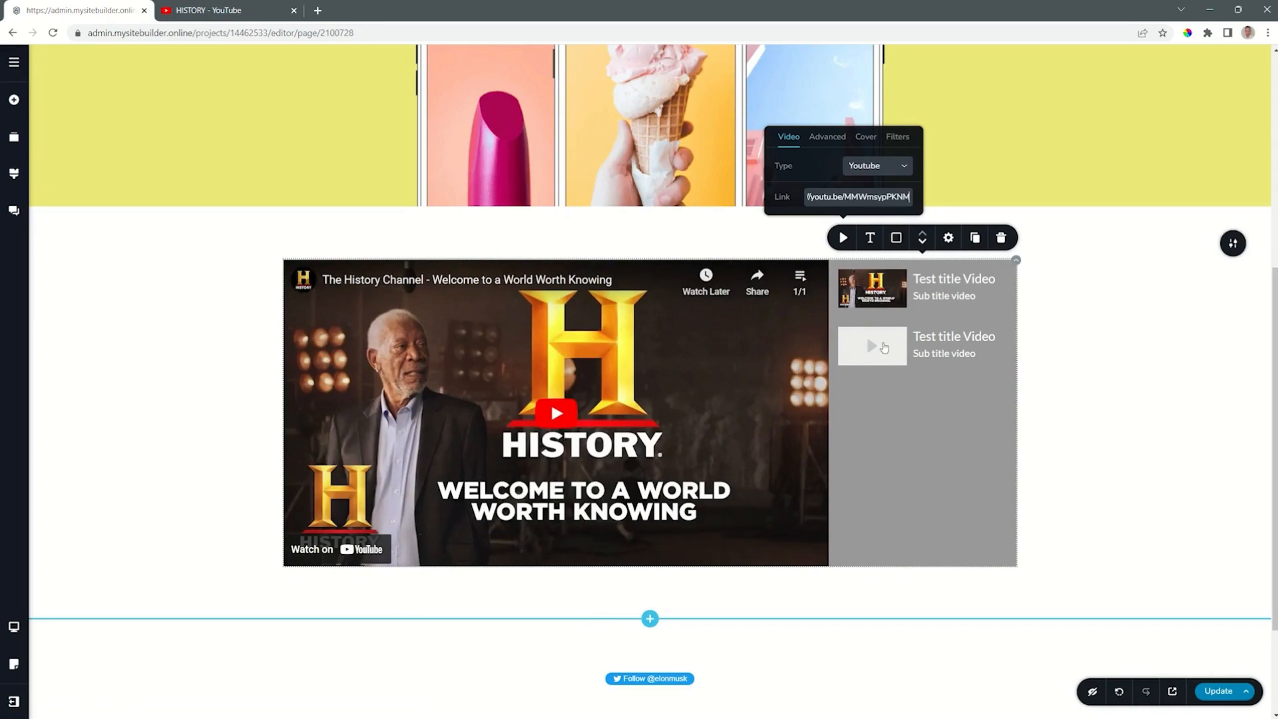
Step: Open the second playlist item's video settings and copy the share link of "The Curse of Oak Island" from the YouTube channel
{"action": "left_click", "coordinate": [884, 347]}
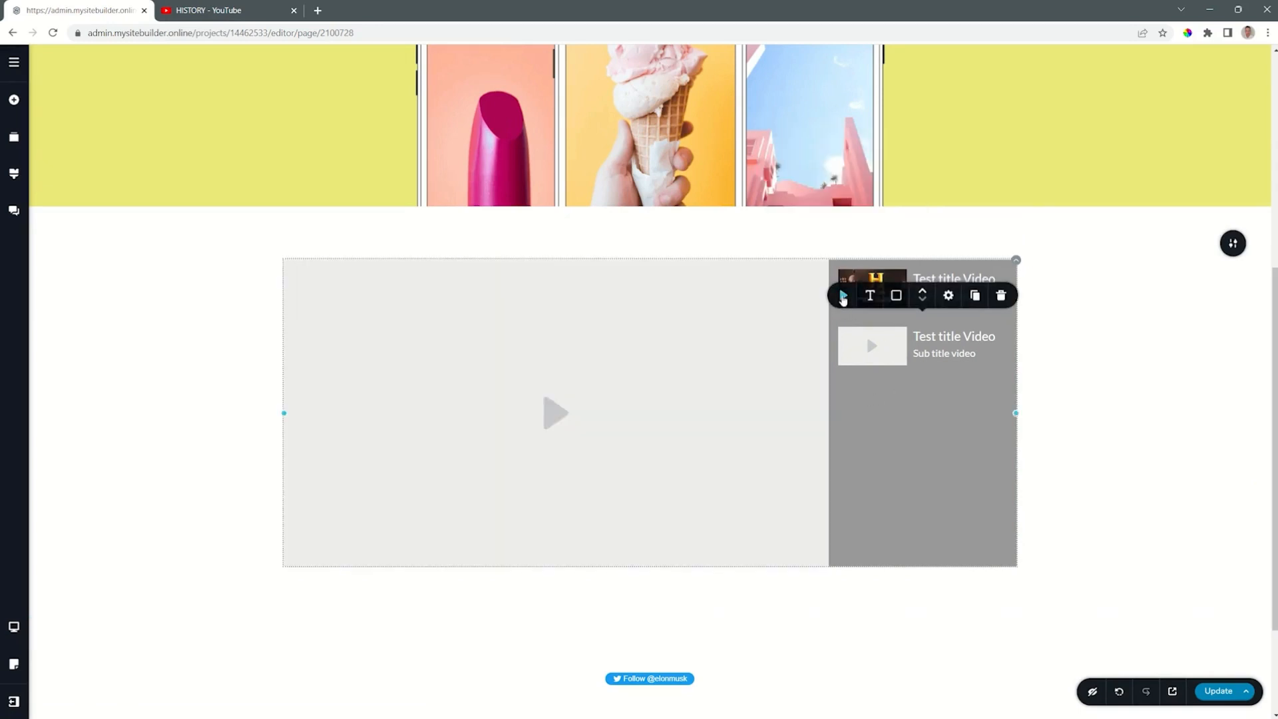
{"action": "left_click", "coordinate": [842, 296]}
{"action": "left_click", "coordinate": [229, 12]}
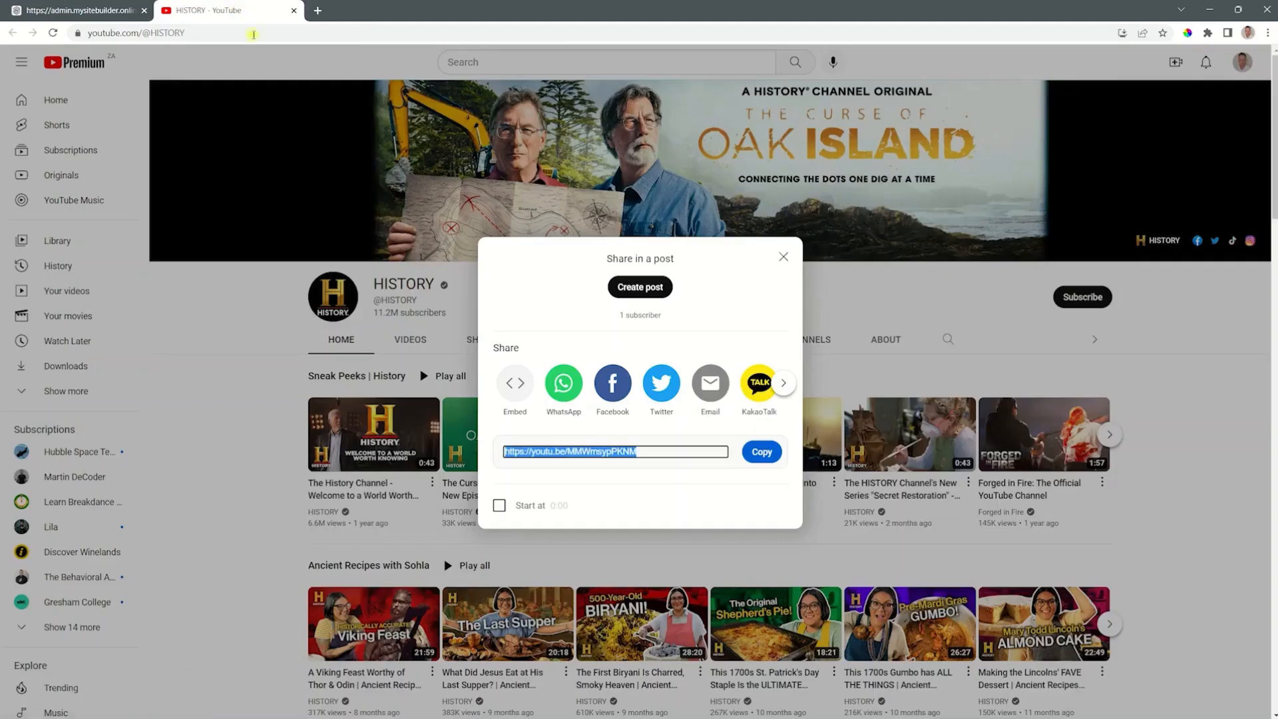
{"action": "left_click", "coordinate": [784, 257]}
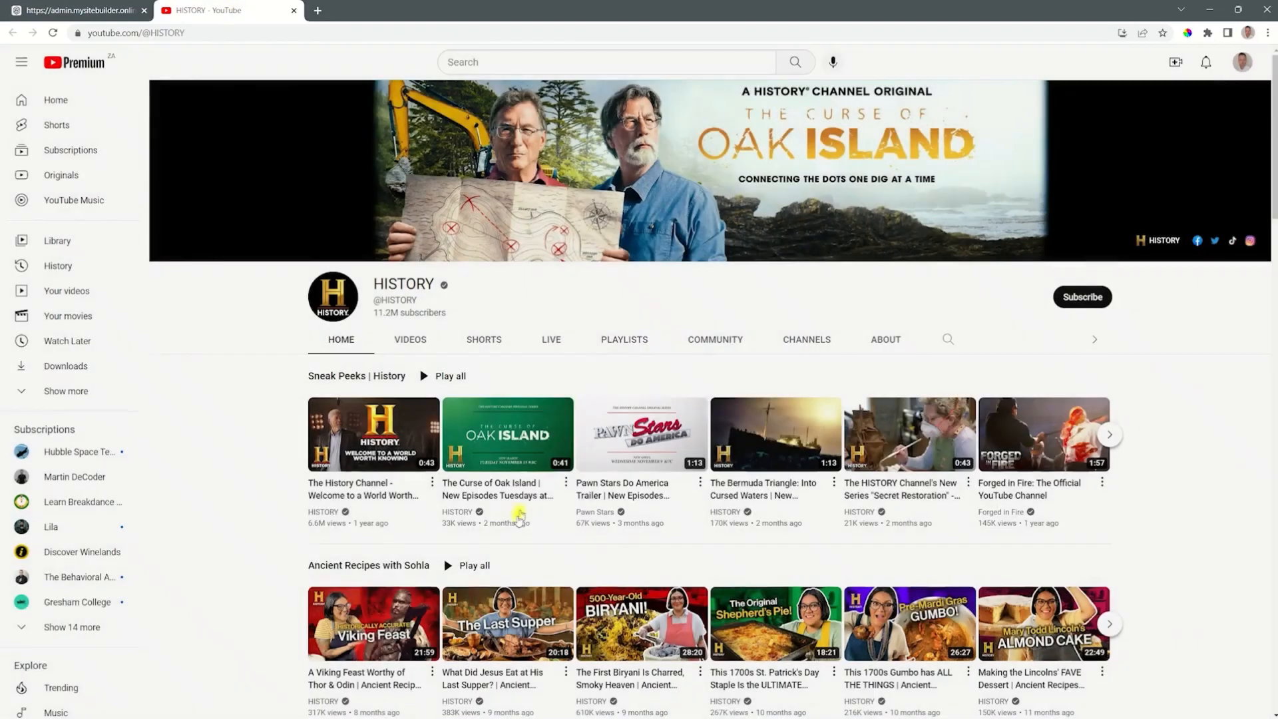
{"action": "left_click", "coordinate": [566, 484]}
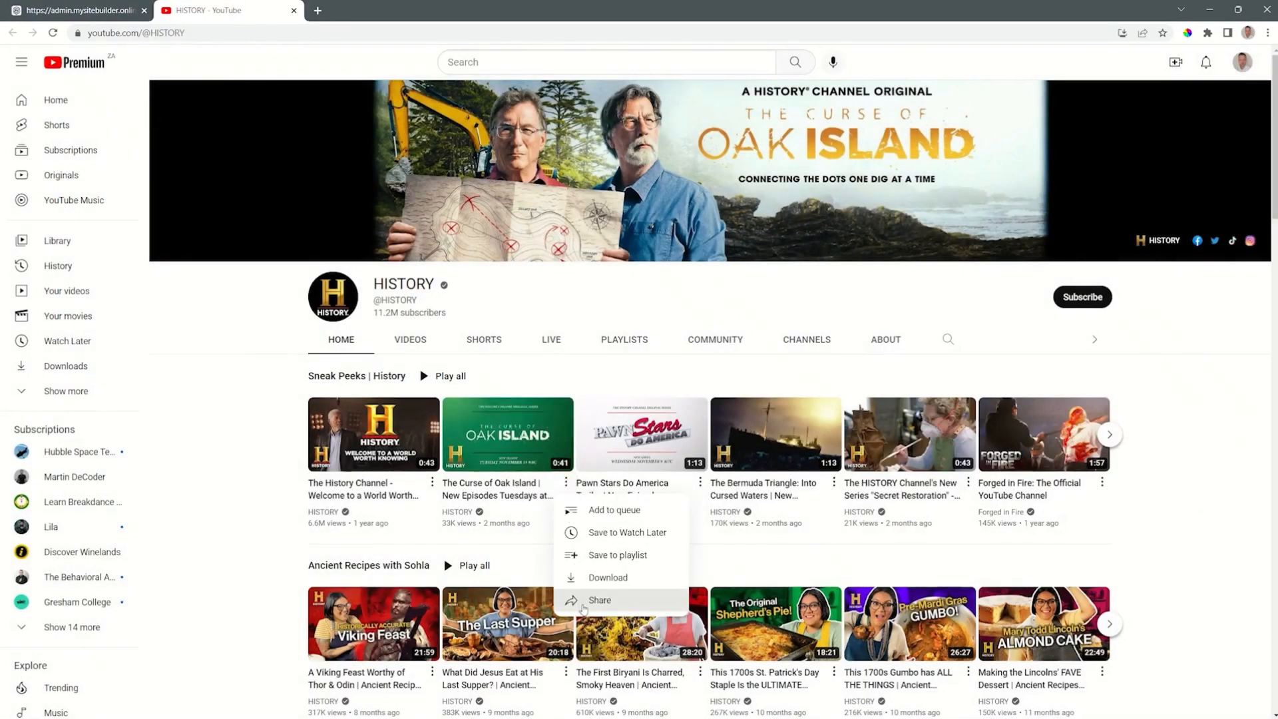
{"action": "left_click", "coordinate": [601, 599]}
{"action": "left_click", "coordinate": [762, 453]}
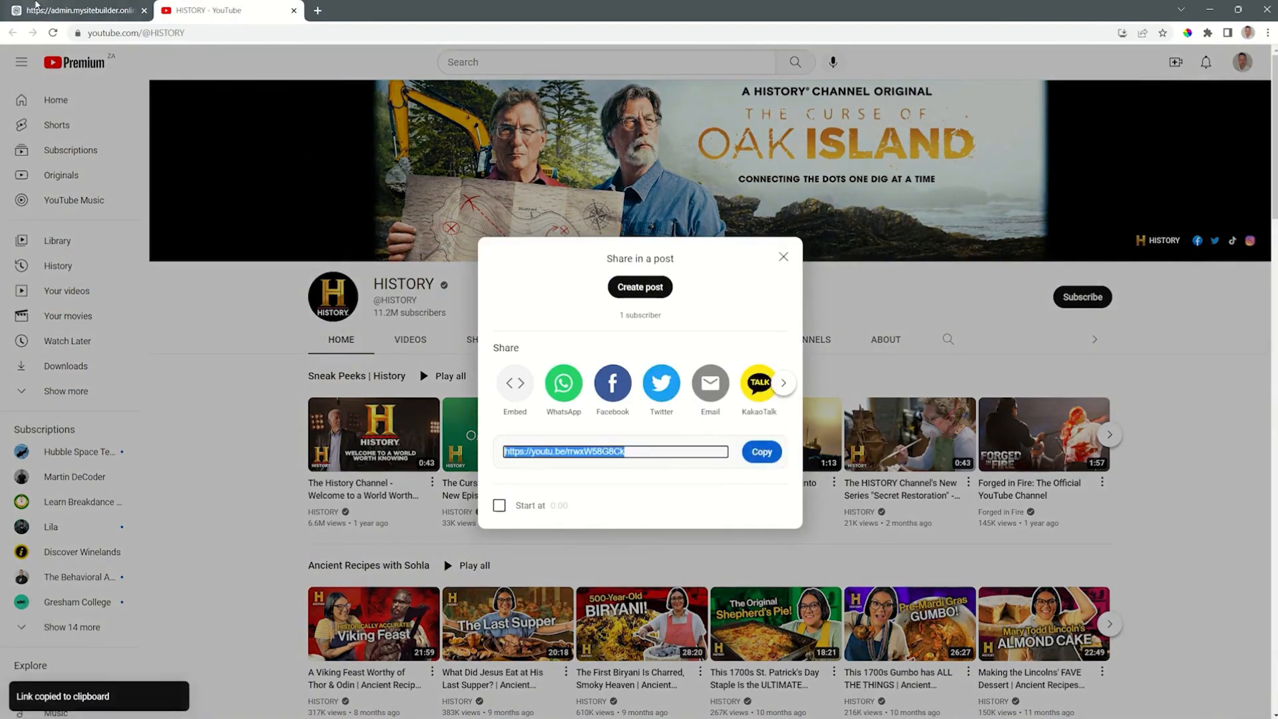
Step: Return to the site editor and paste the Oak Island address as the second playlist item's YouTube link
{"action": "key", "text": "ctrl+1"}
{"action": "left_click", "coordinate": [811, 253]}
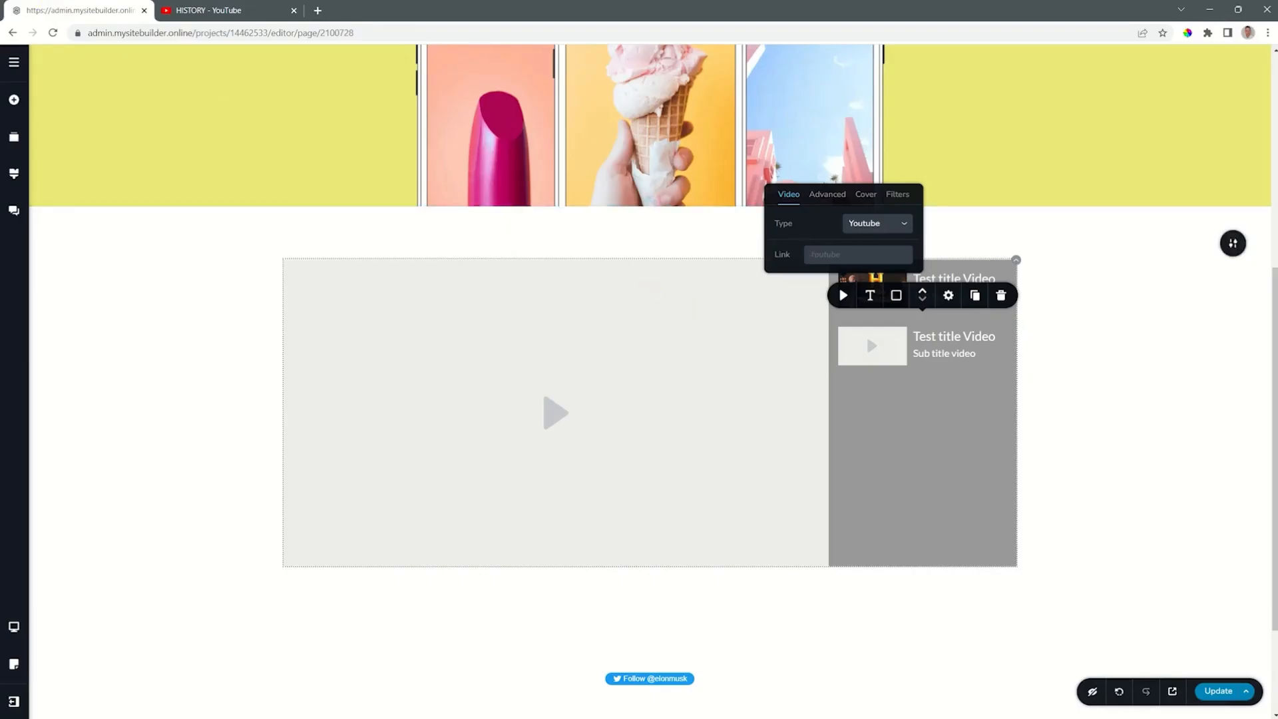
{"action": "key", "text": "ctrl+v"}
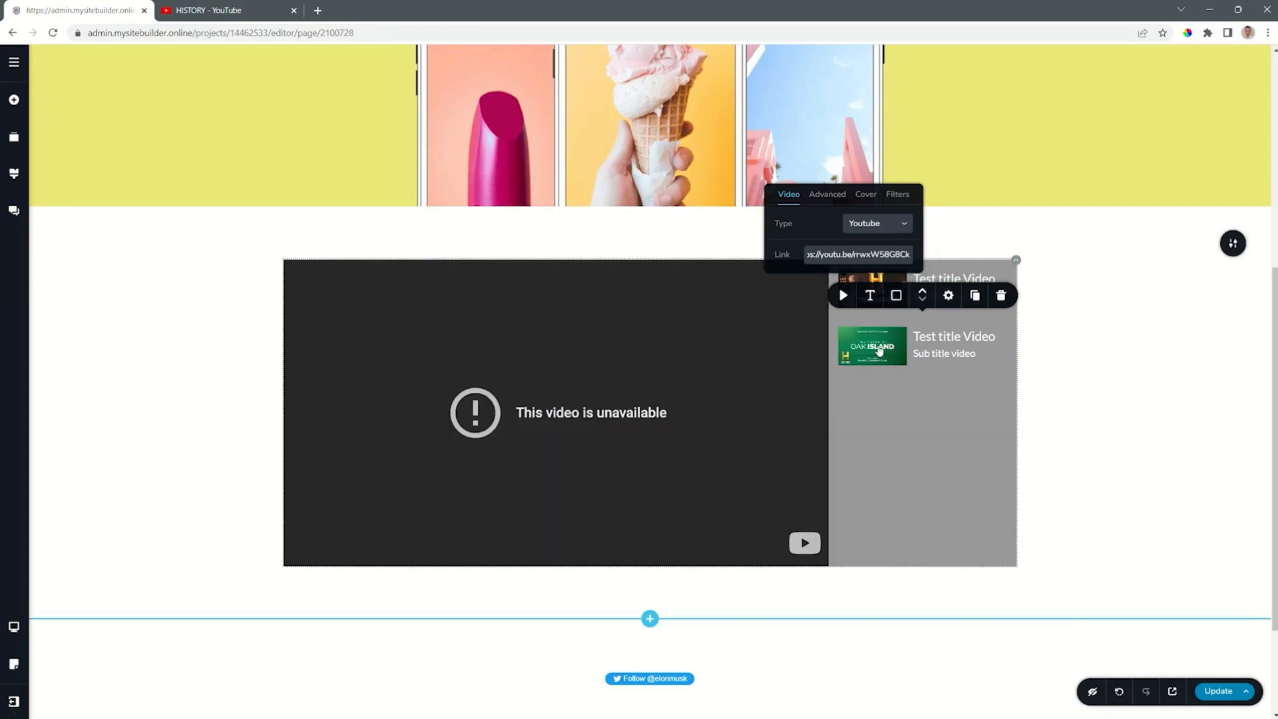
Step: Duplicate the Oak Island playlist item three times
{"action": "left_click", "coordinate": [878, 351]}
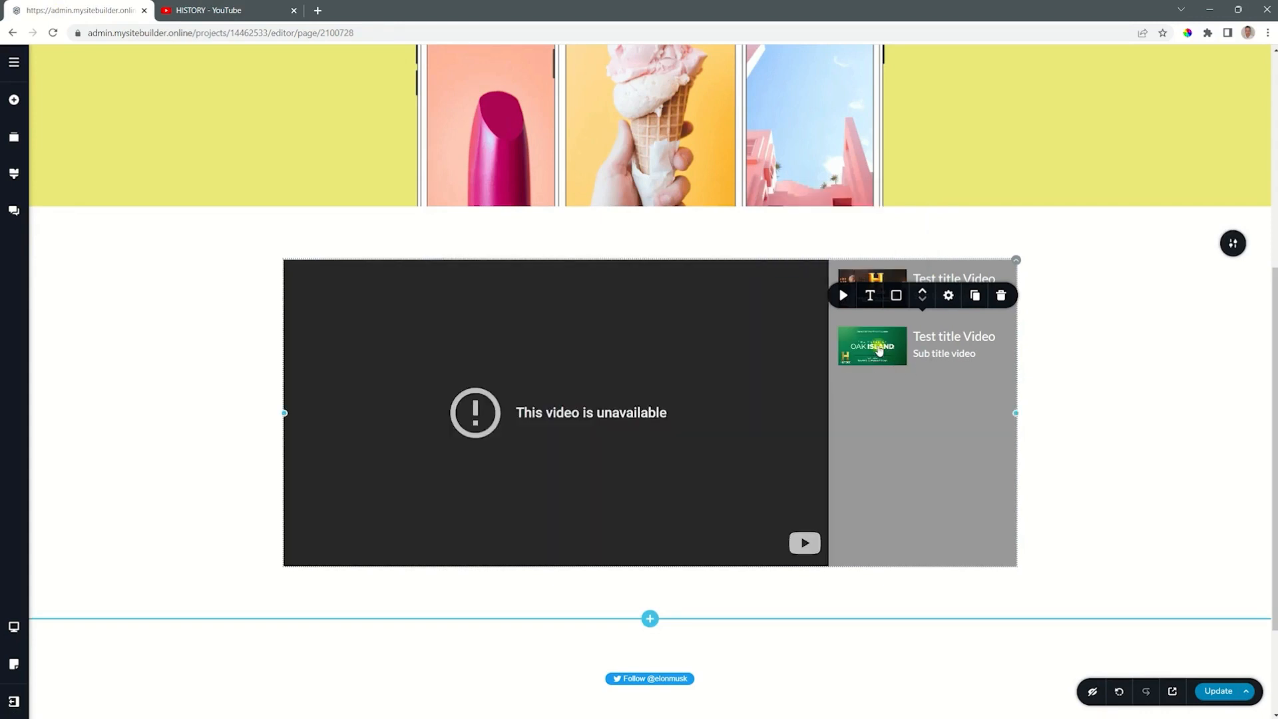
{"action": "left_click", "coordinate": [975, 296]}
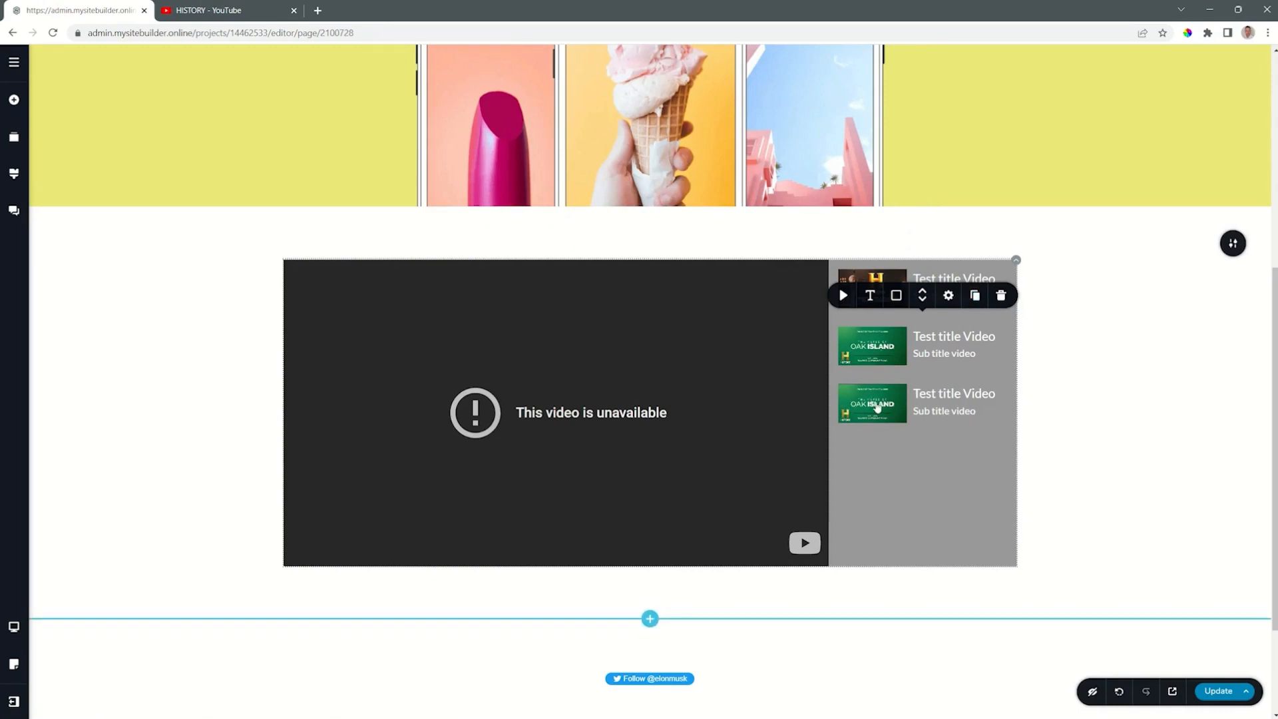
{"action": "left_click", "coordinate": [975, 296]}
{"action": "left_click", "coordinate": [976, 297]}
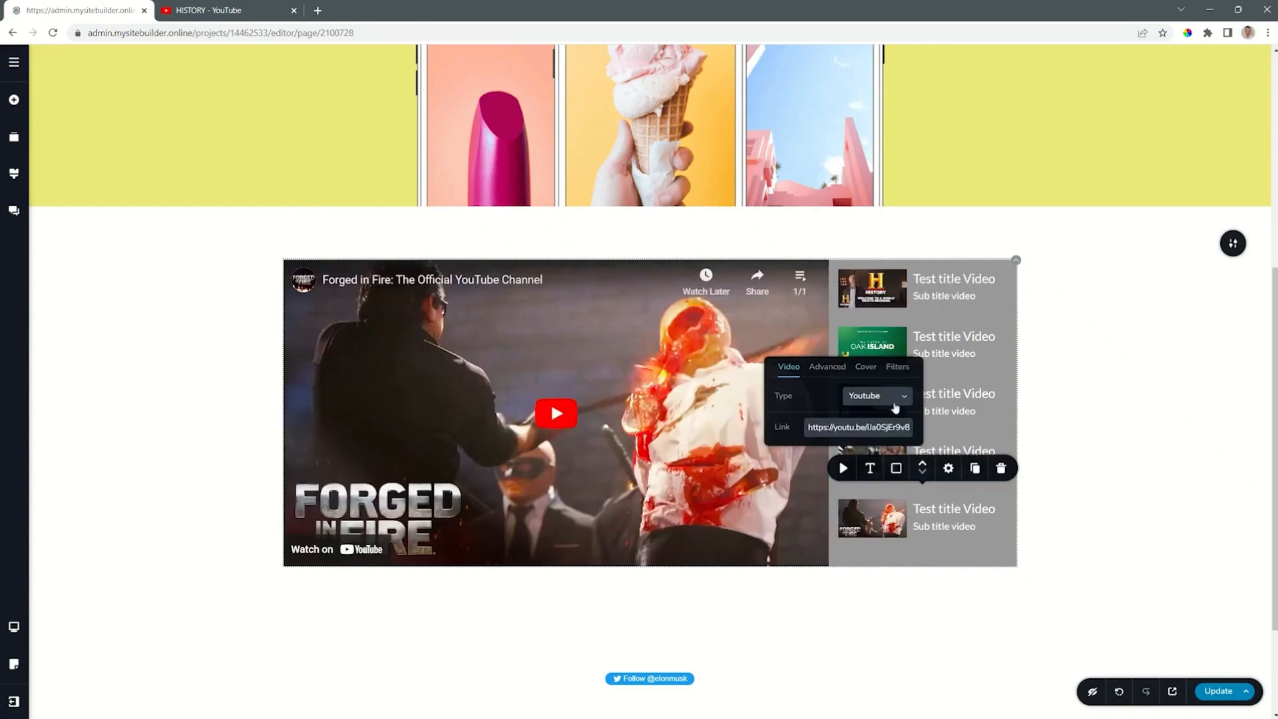
Step: Preview the playlist's first three videos in the editor, finish on the first one, and update the page
{"action": "left_click", "coordinate": [890, 279]}
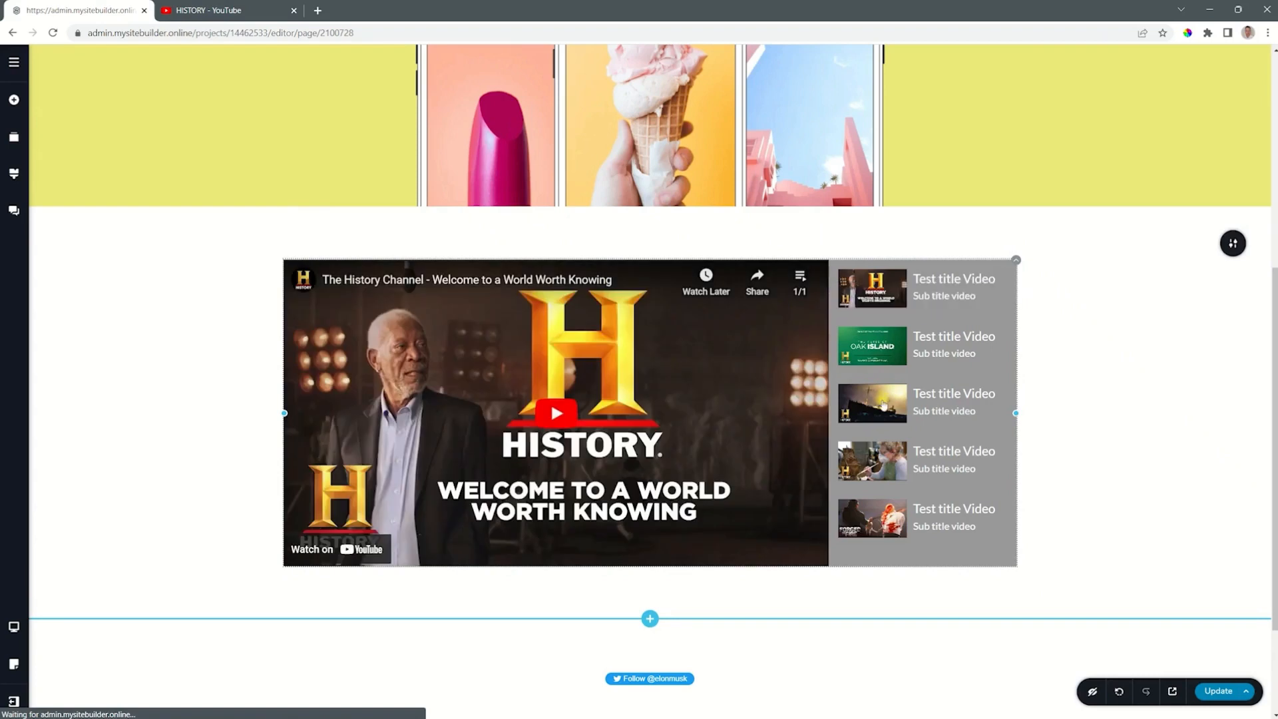
{"action": "left_click", "coordinate": [872, 346]}
{"action": "left_click", "coordinate": [869, 407]}
{"action": "left_click", "coordinate": [871, 293]}
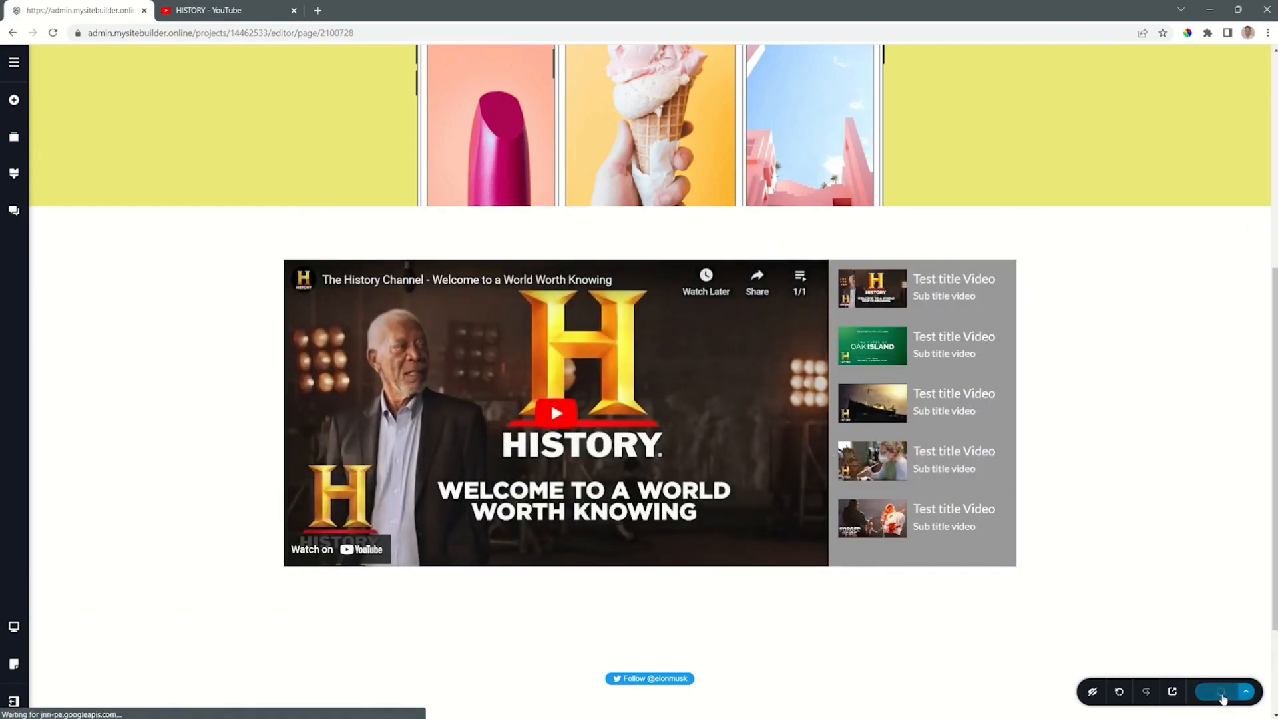
Step: Open the live page and test the playlist by playing its first three videos, pausing the third
{"action": "left_click", "coordinate": [1174, 692]}
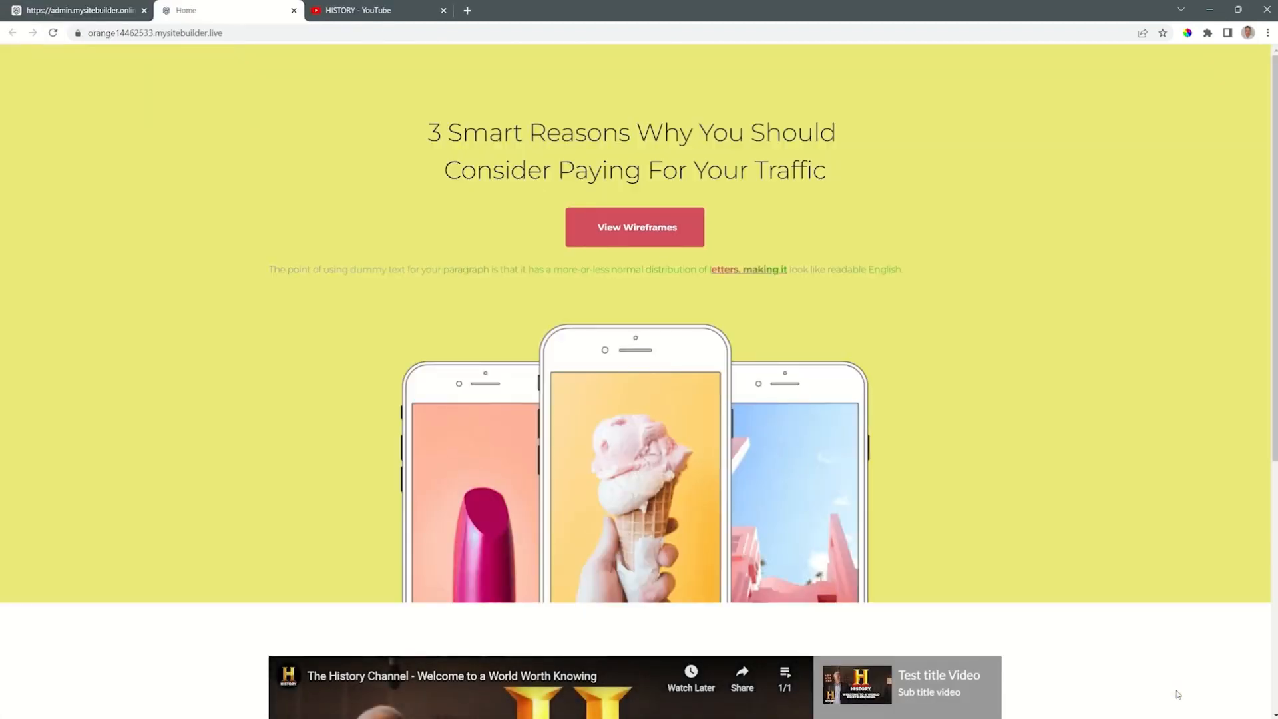
{"action": "left_click_drag", "start_coordinate": [1275, 302], "coordinate": [1275, 538]}
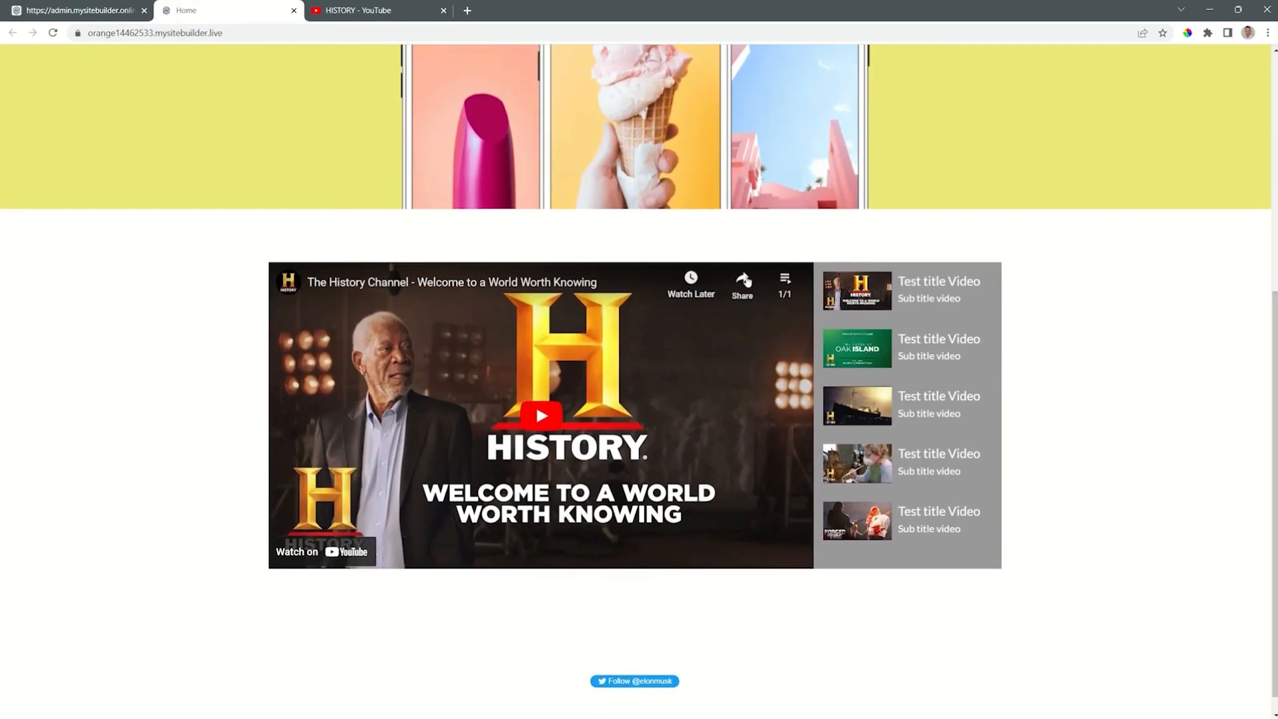
{"action": "left_click", "coordinate": [859, 299]}
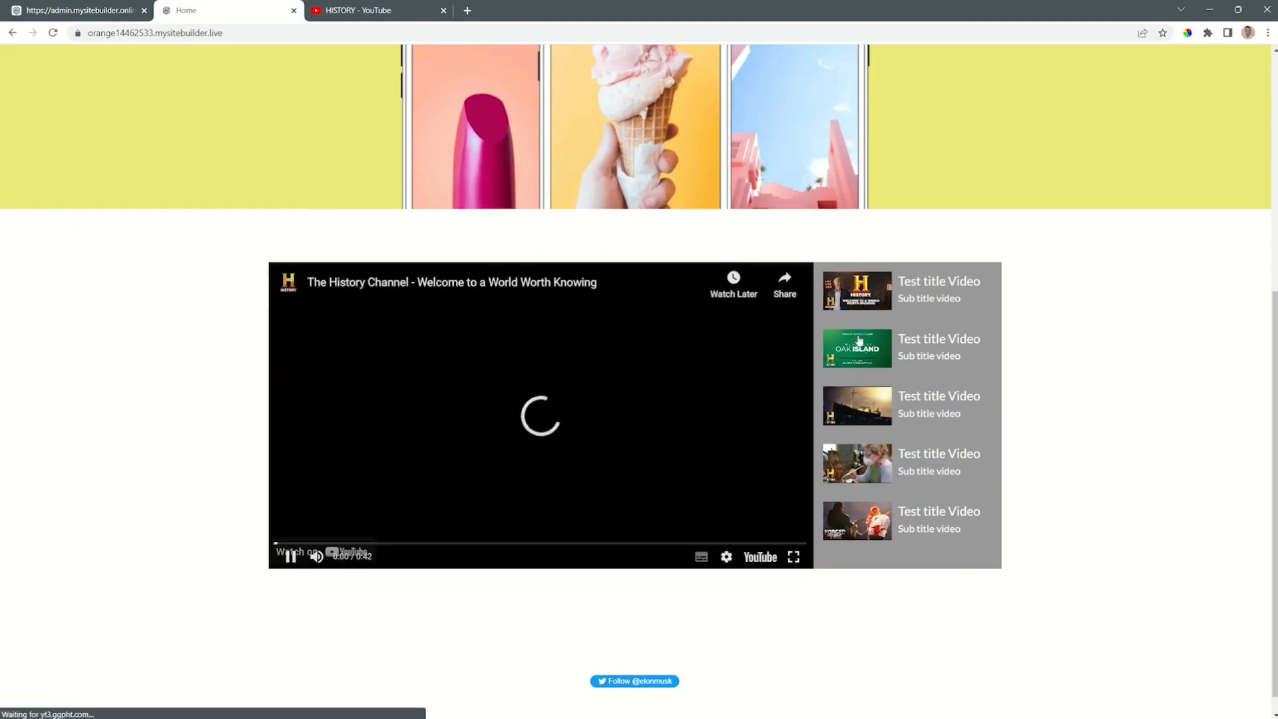
{"action": "left_click", "coordinate": [857, 354]}
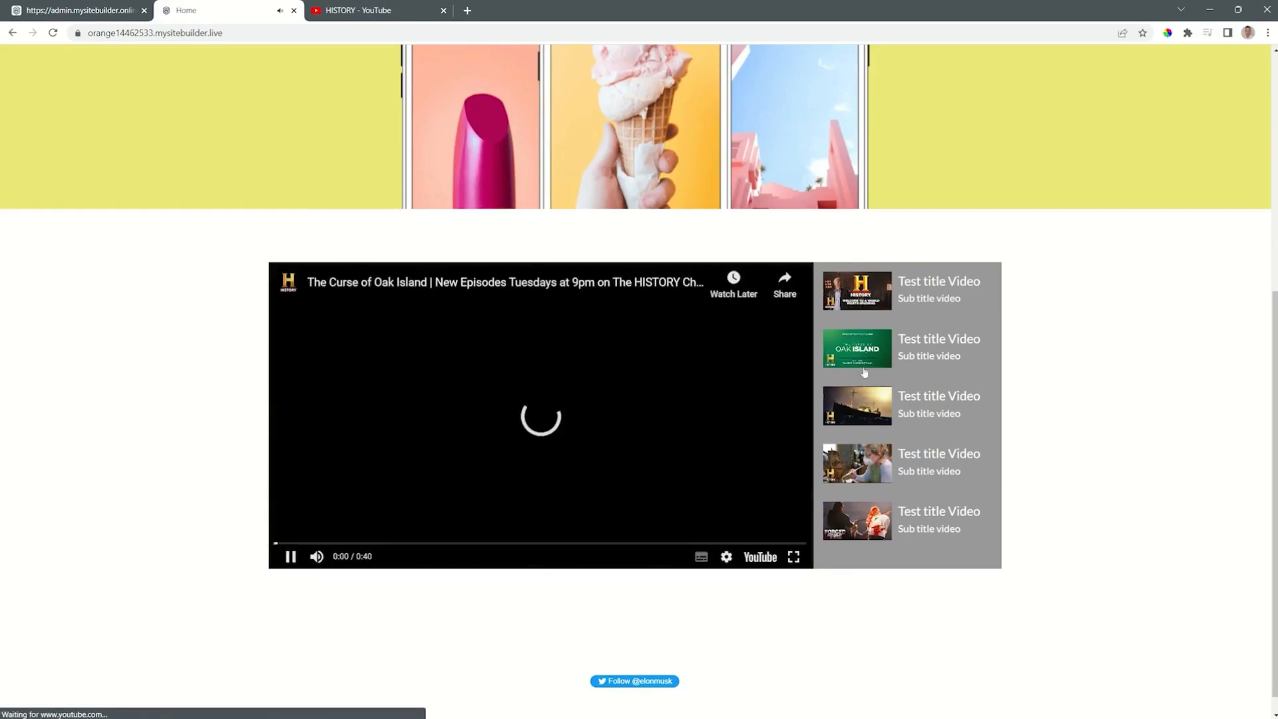
{"action": "left_click", "coordinate": [859, 408]}
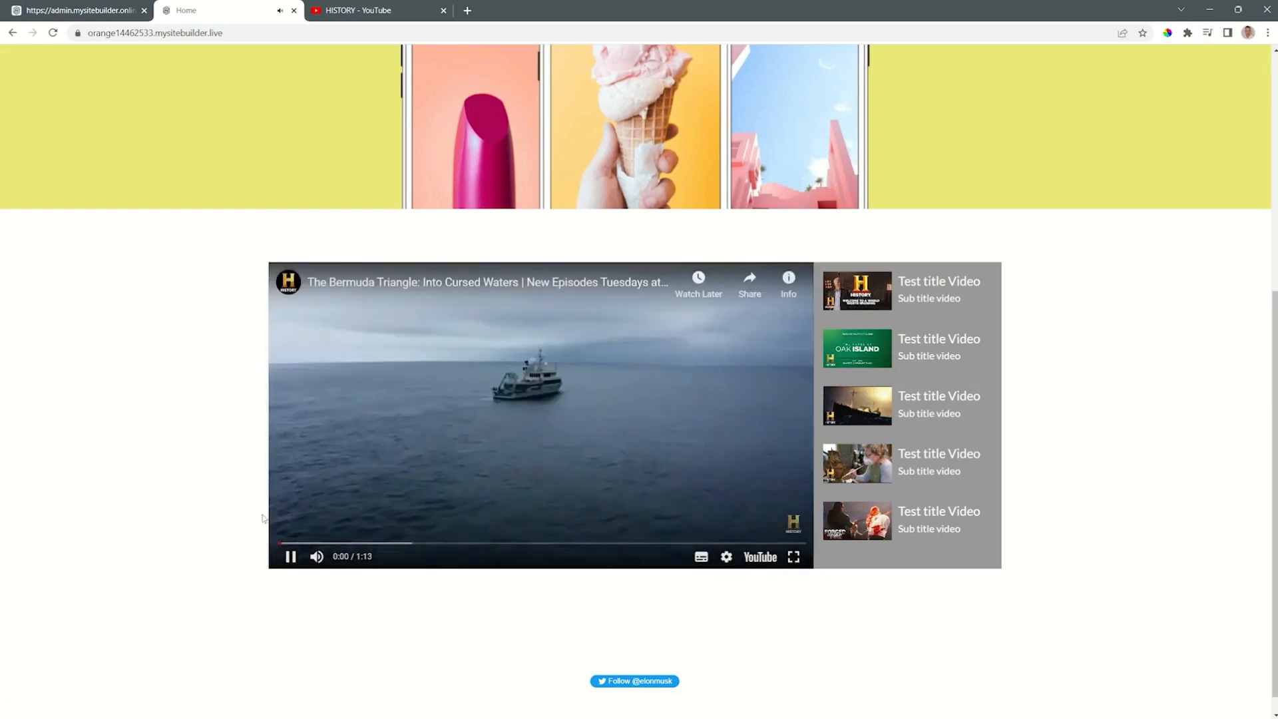
{"action": "left_click", "coordinate": [292, 559]}
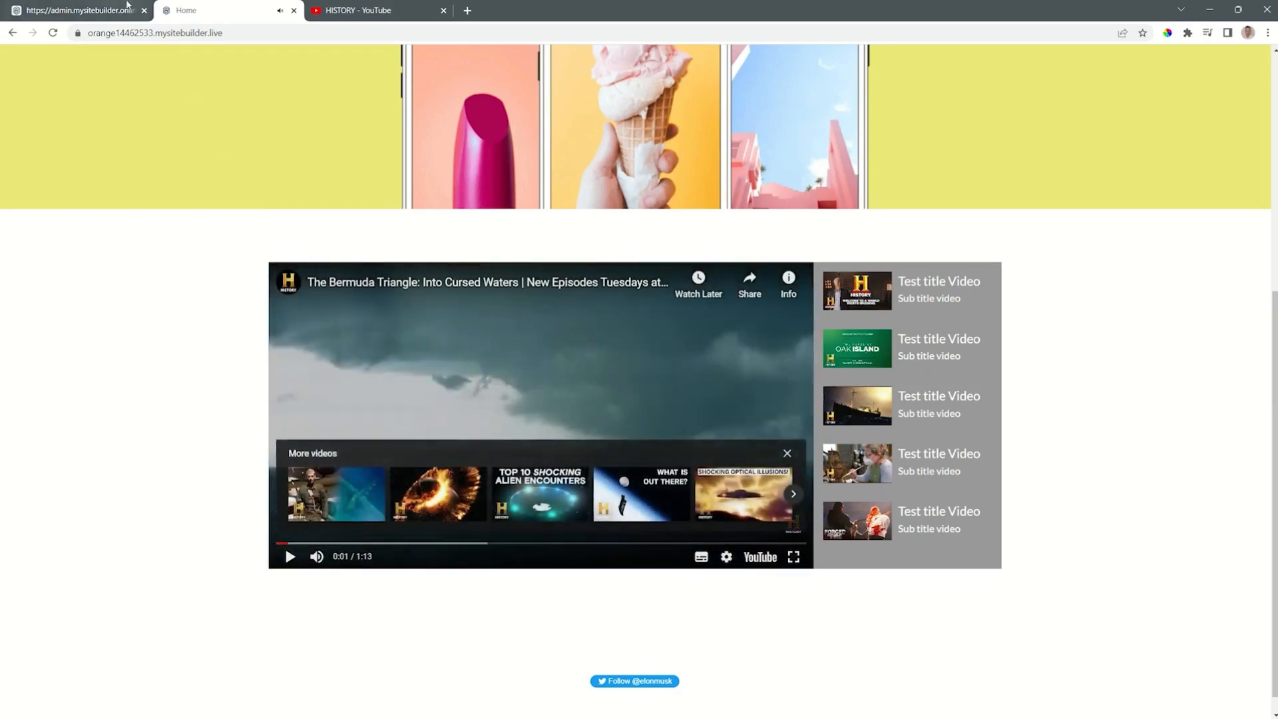
Step: Return to the site editor and set the video playlist's position to Vertical
{"action": "left_click", "coordinate": [114, 8]}
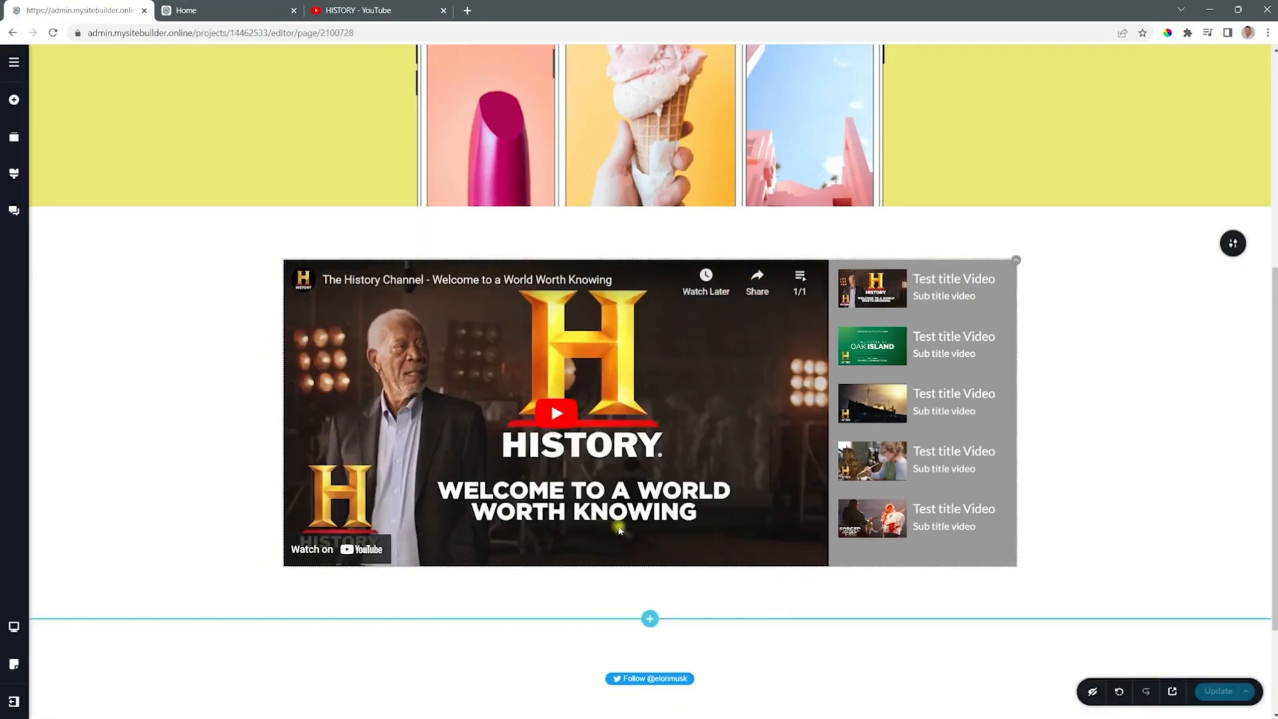
{"action": "left_click", "coordinate": [1018, 263]}
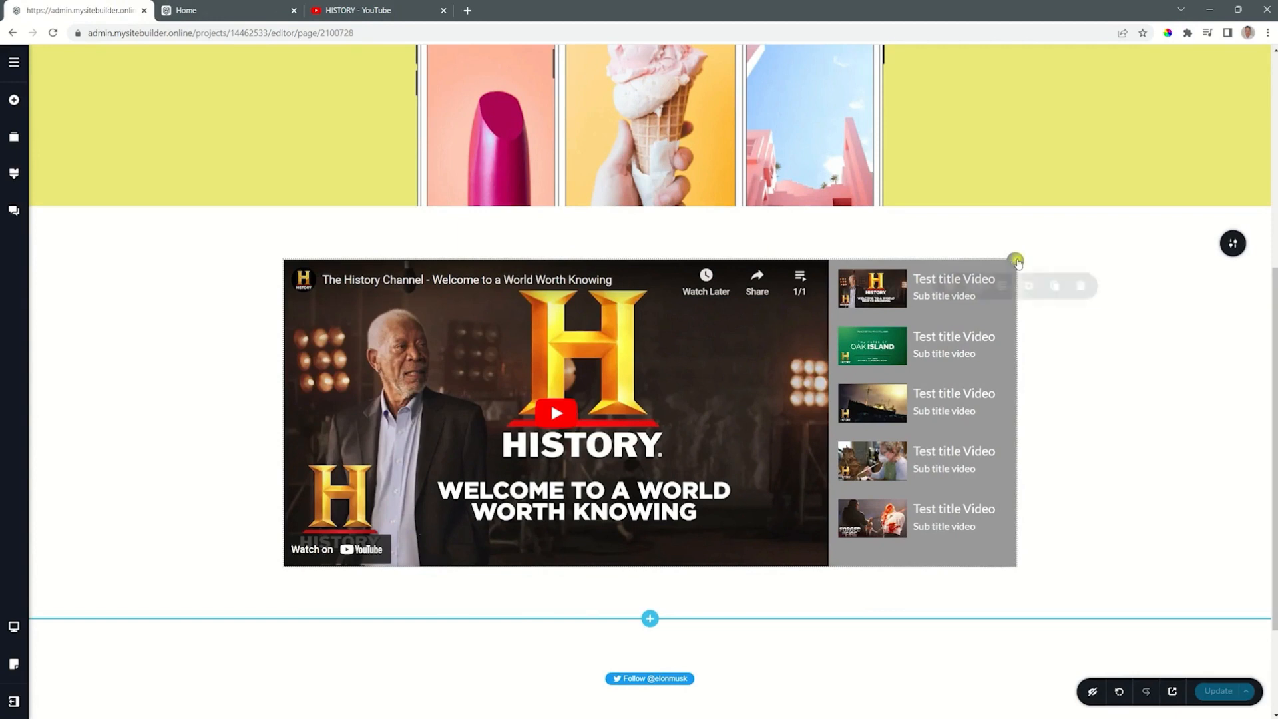
{"action": "left_click", "coordinate": [949, 292]}
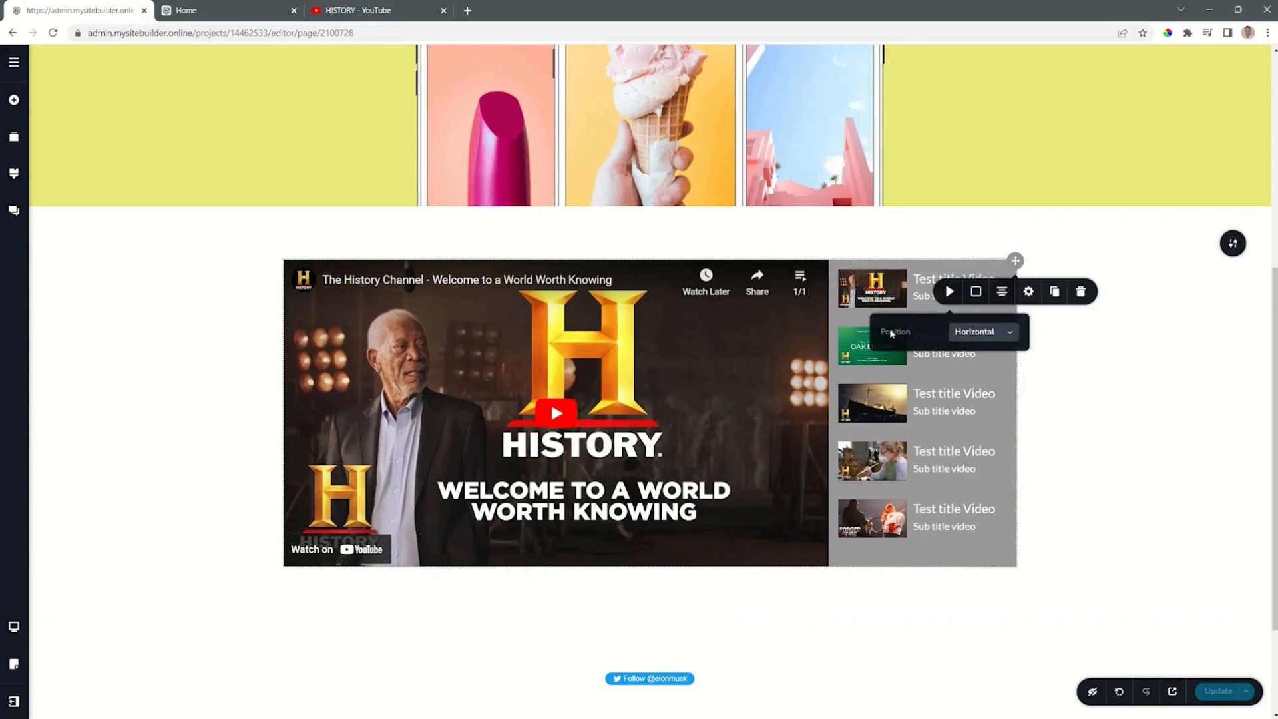
{"action": "left_click", "coordinate": [991, 335]}
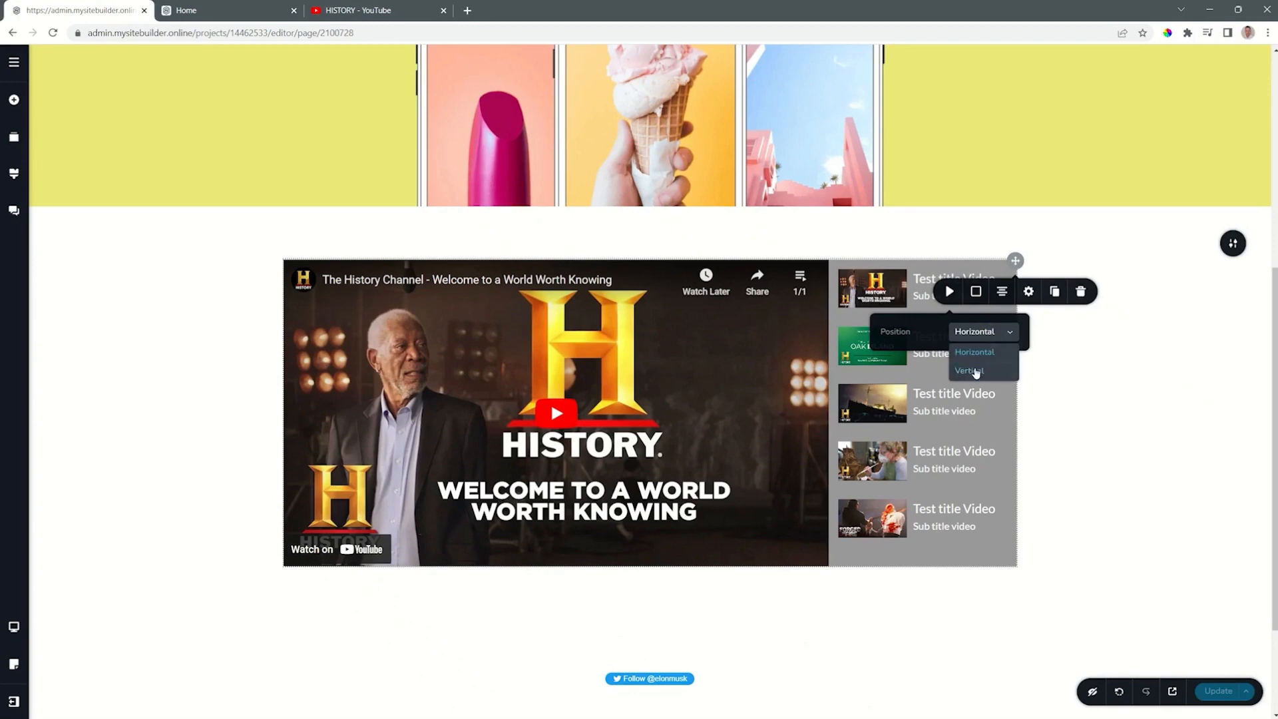
{"action": "left_click", "coordinate": [974, 367]}
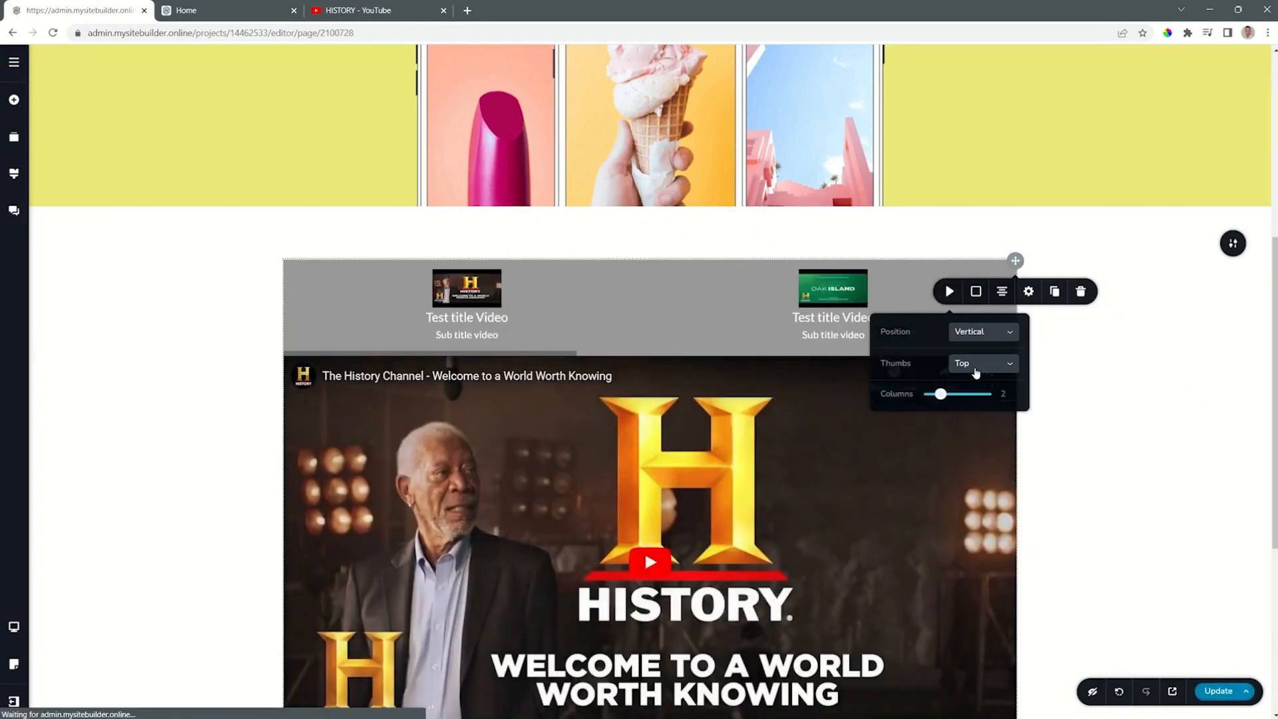
Step: Try 6 and then 3 thumbnail columns in the vertical layout, and set the playlist's position back to Horizontal
{"action": "scroll", "coordinate": [986, 374], "scroll_direction": "down", "scroll_amount": 1}
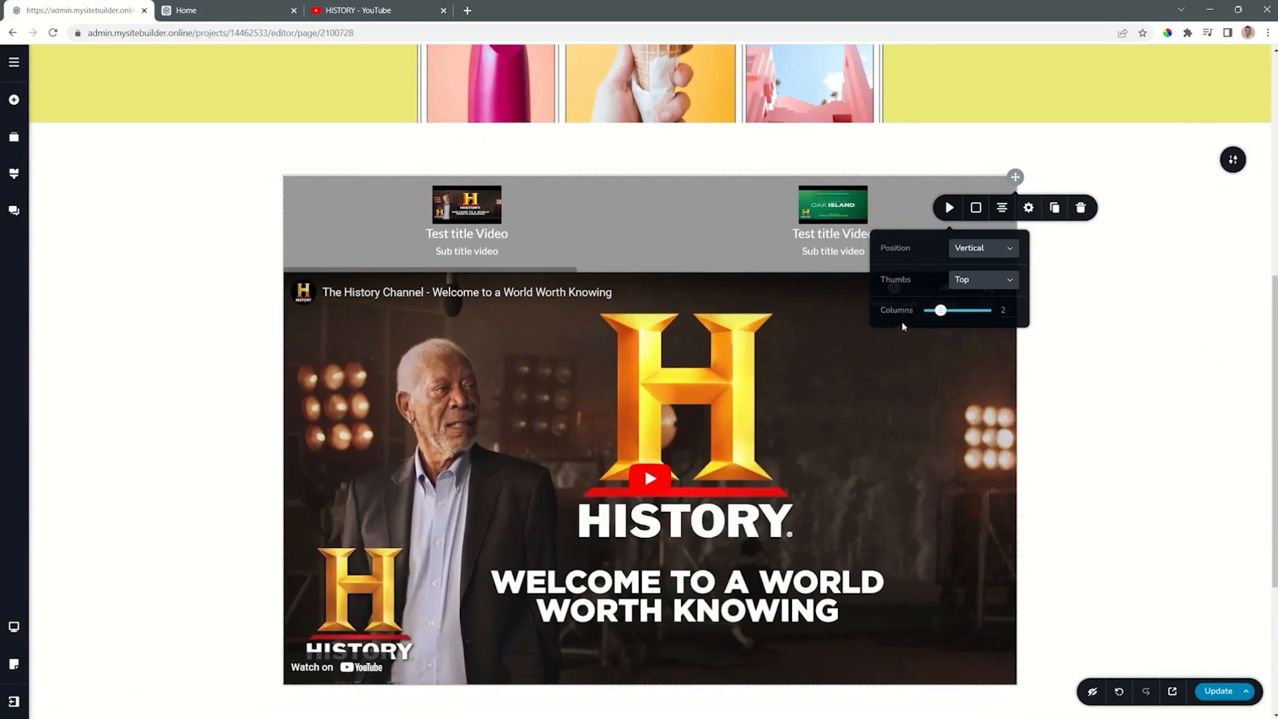
{"action": "left_click_drag", "start_coordinate": [943, 313], "coordinate": [986, 310]}
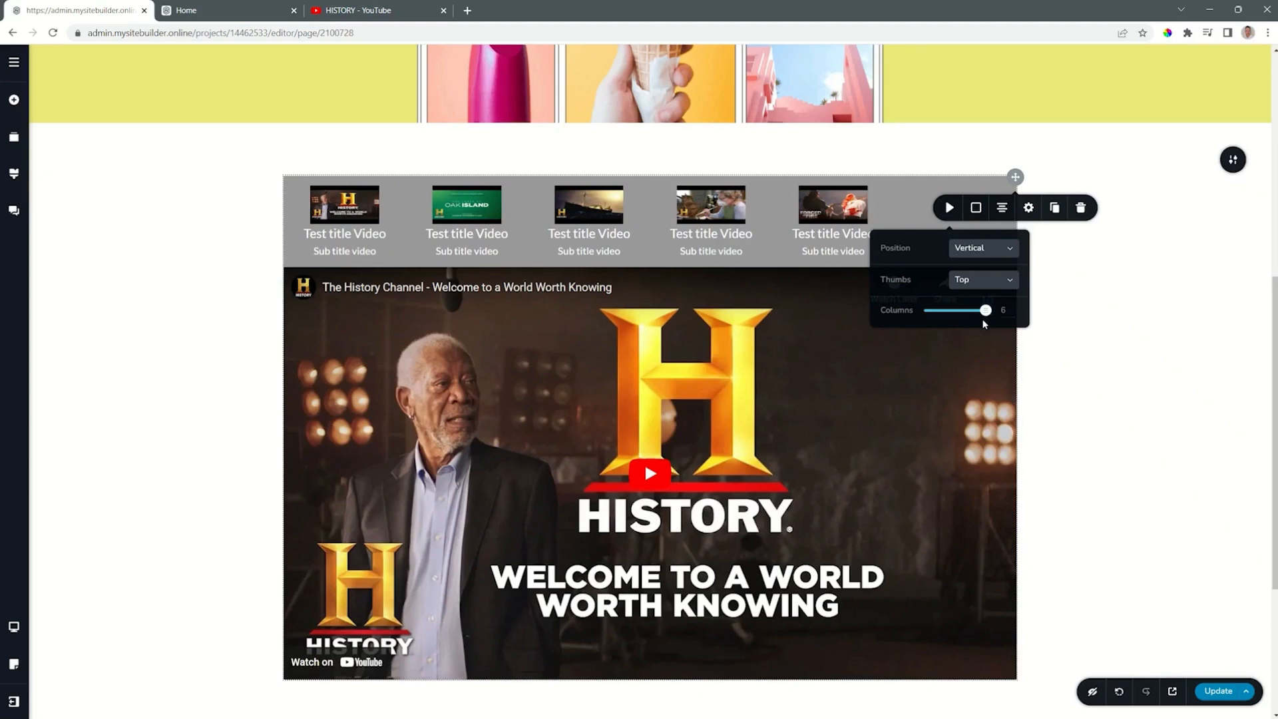
{"action": "left_click_drag", "start_coordinate": [985, 319], "coordinate": [954, 317]}
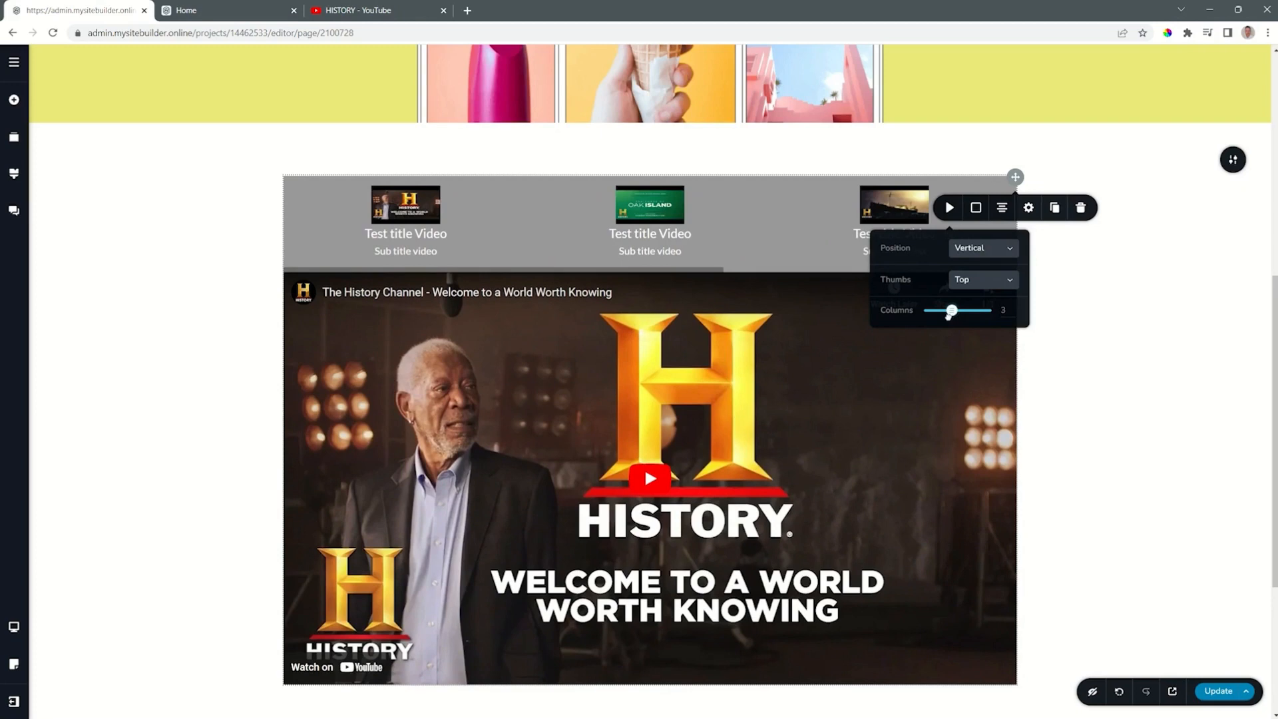
{"action": "left_click", "coordinate": [967, 252]}
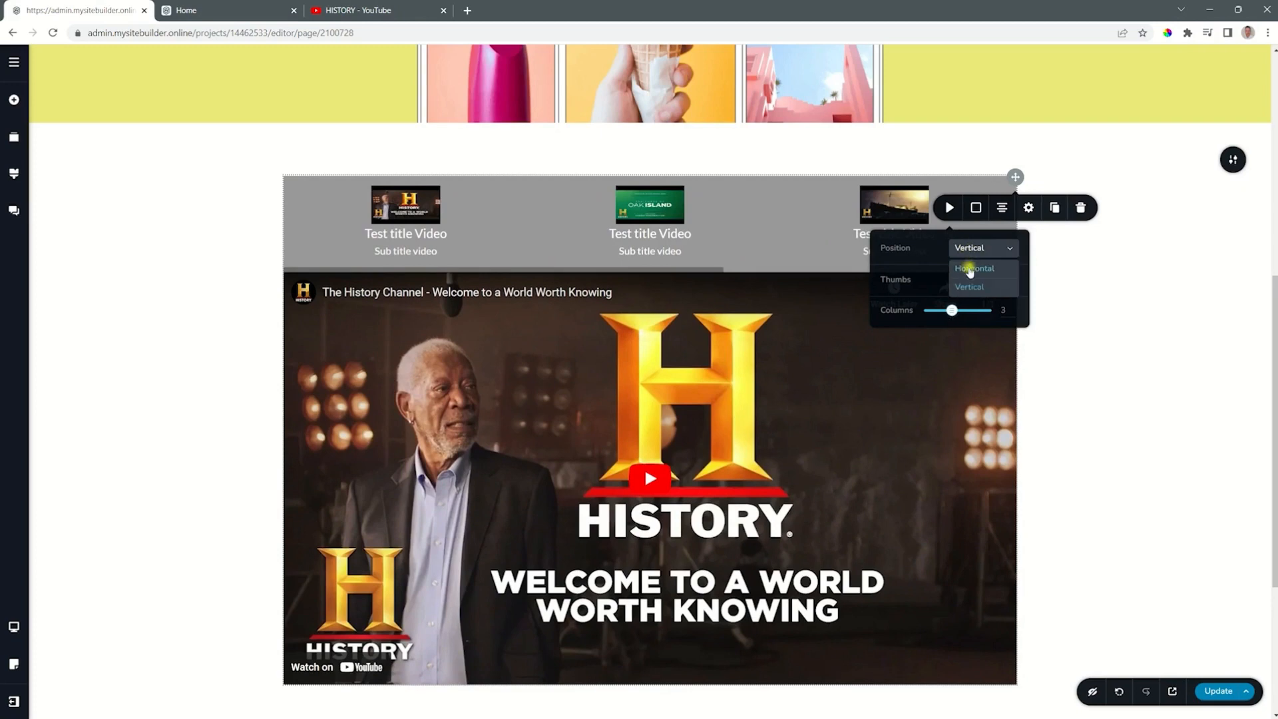
{"action": "left_click", "coordinate": [970, 270]}
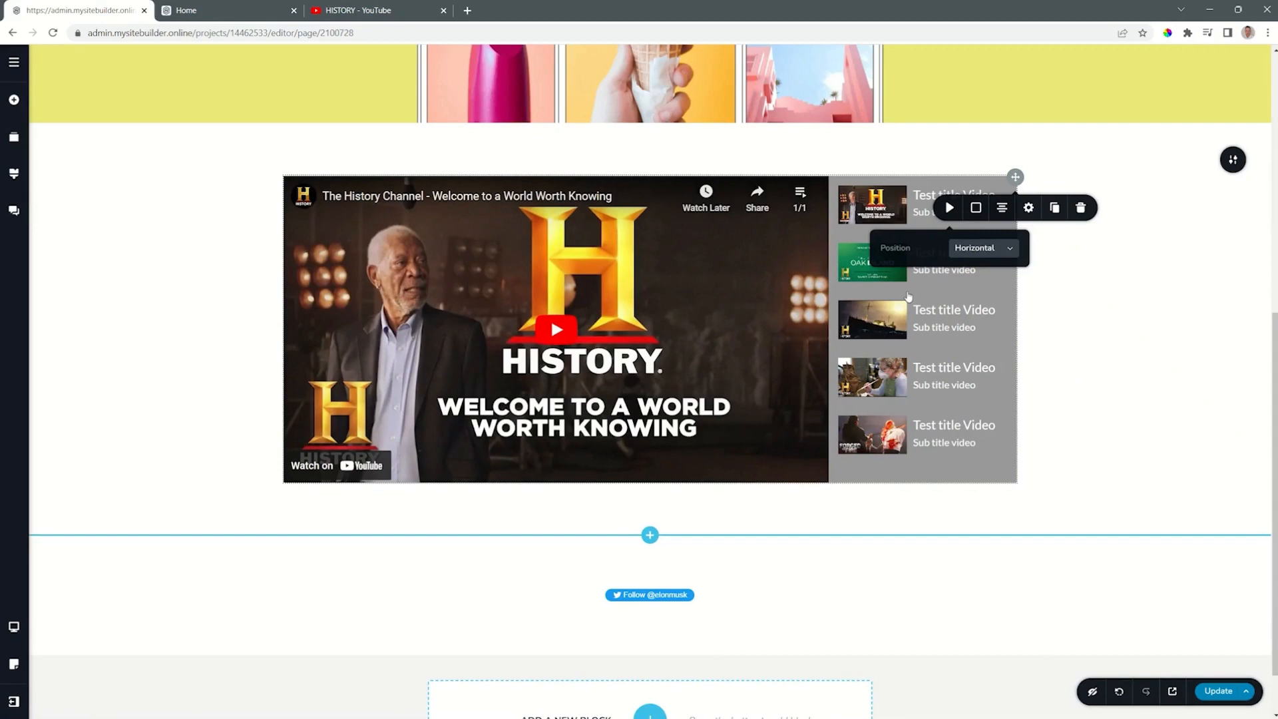
Step: Try widening the playlist's sidebar to 377 px, and set it back to 300 px
{"action": "left_click", "coordinate": [976, 209]}
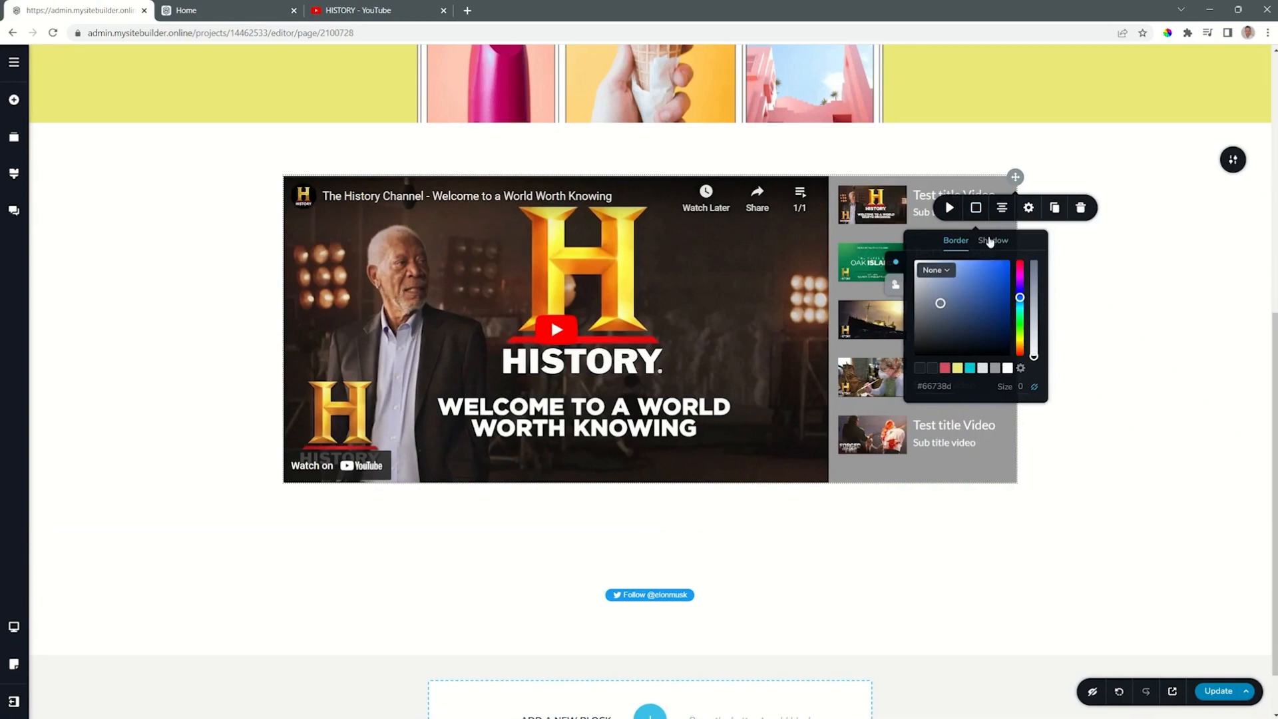
{"action": "left_click", "coordinate": [1026, 209]}
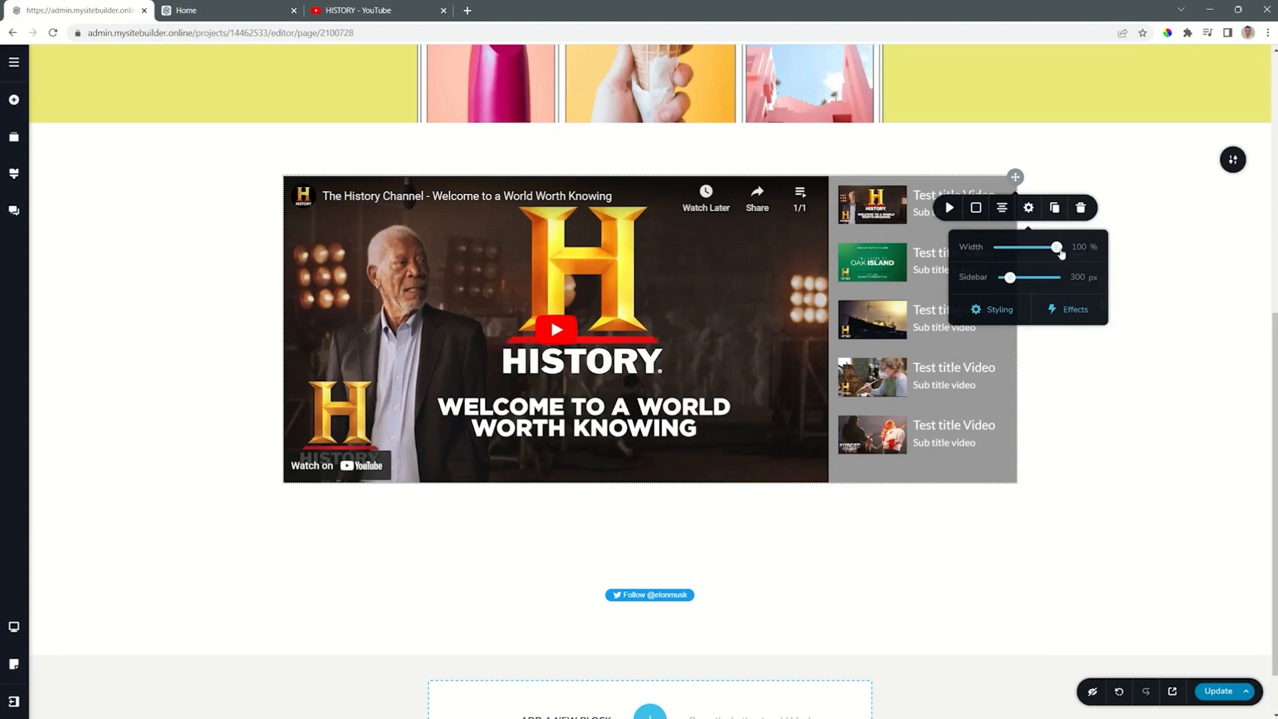
{"action": "mouse_move", "coordinate": [1059, 251]}
{"action": "left_mouse_down"}
{"action": "mouse_move", "coordinate": [1016, 252]}
{"action": "mouse_move", "coordinate": [1077, 255]}
{"action": "left_mouse_up"}
{"action": "mouse_move", "coordinate": [1010, 279]}
{"action": "left_mouse_down"}
{"action": "mouse_move", "coordinate": [1052, 297]}
{"action": "mouse_move", "coordinate": [1014, 303]}
{"action": "left_mouse_up"}
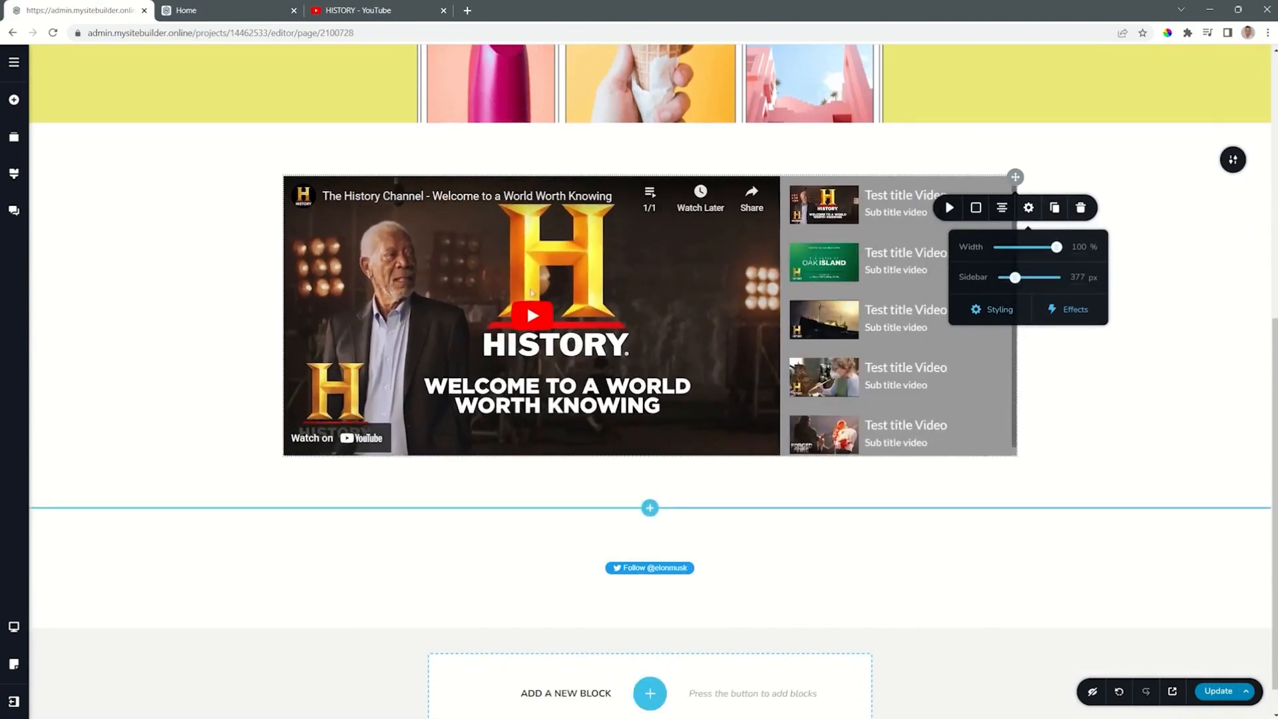
{"action": "double_click", "coordinate": [1077, 277]}
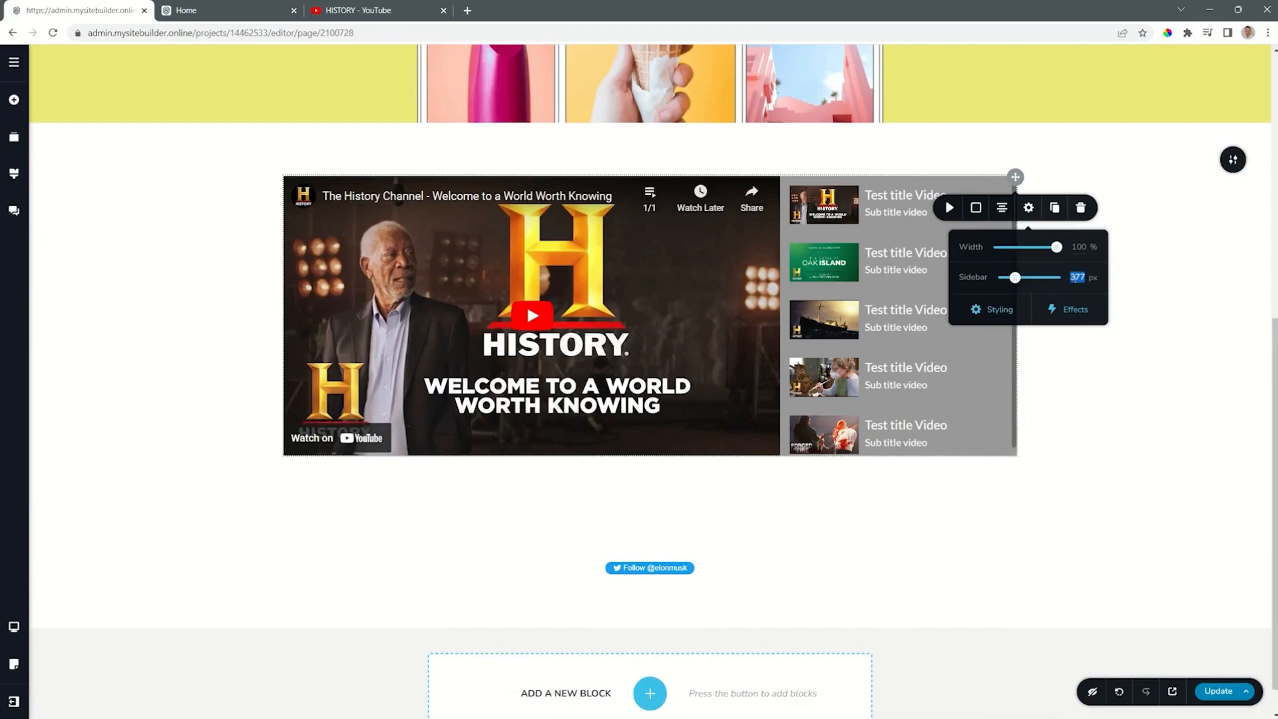
{"action": "type", "text": "300"}
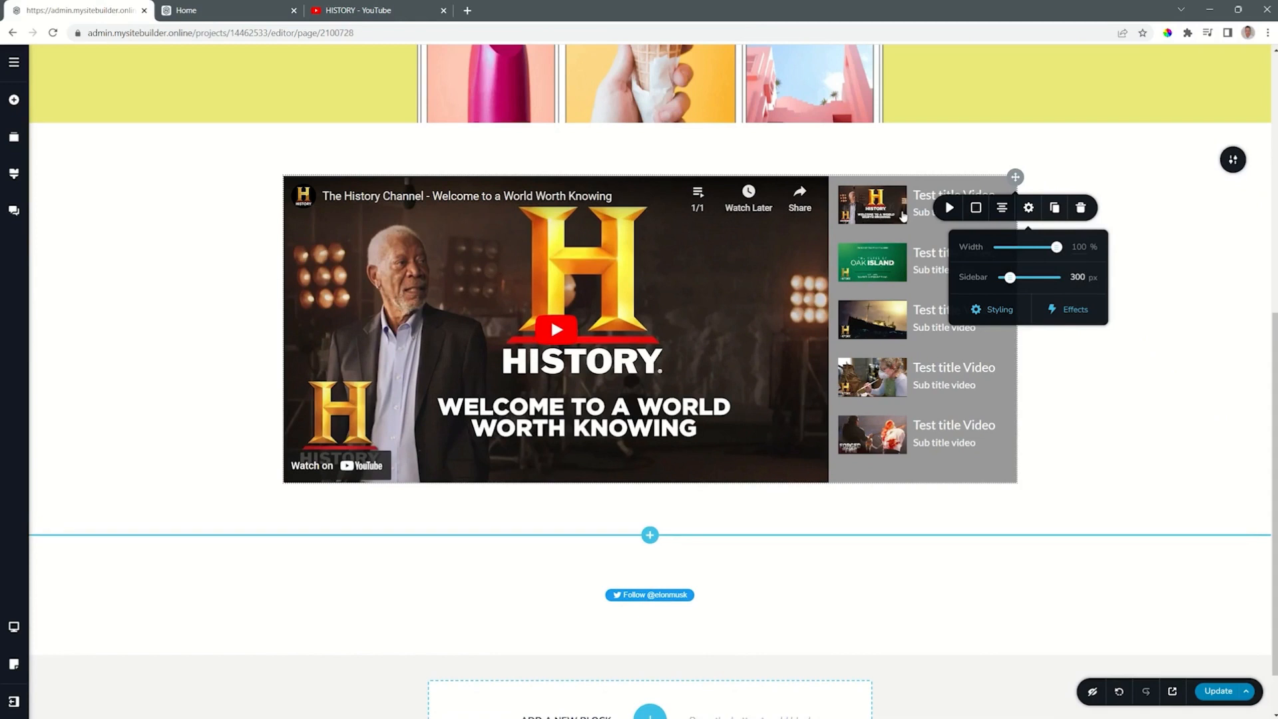
Step: Look through the video playlist's Styling and Effects options
{"action": "left_click", "coordinate": [1010, 310]}
{"action": "left_click", "coordinate": [1061, 311]}
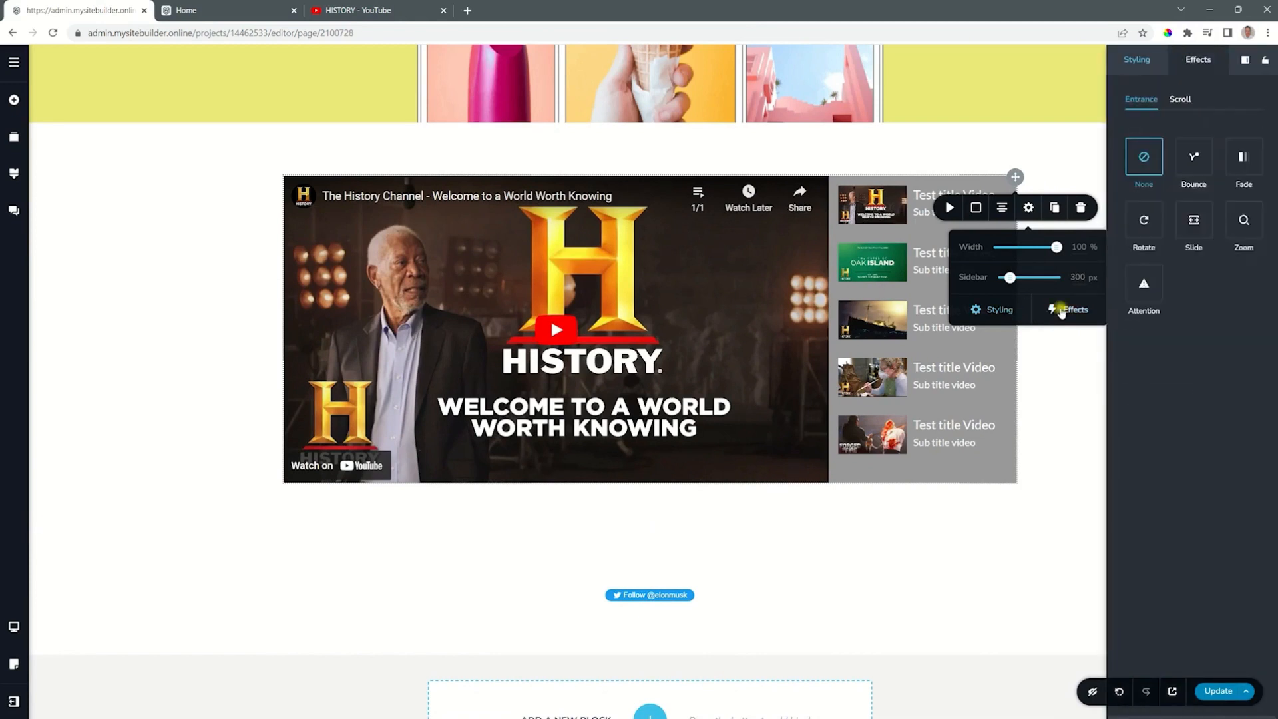
{"action": "left_click", "coordinate": [1005, 308]}
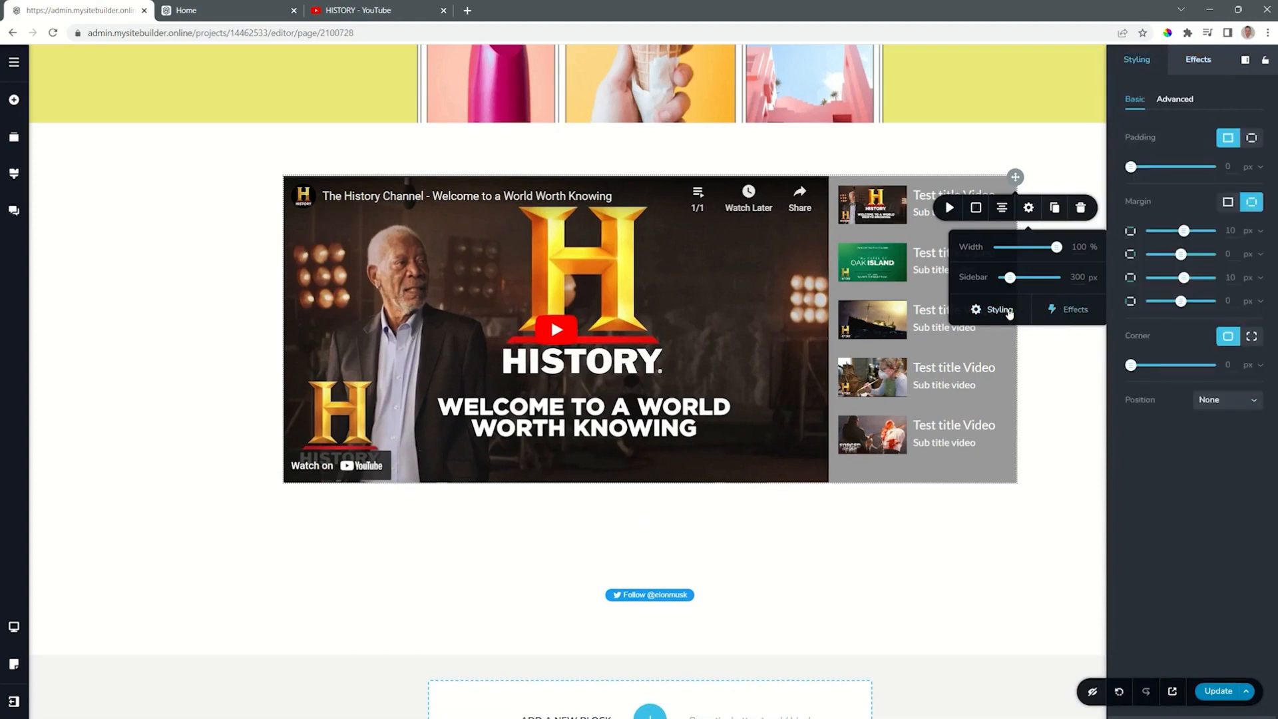
{"action": "left_click", "coordinate": [1029, 208]}
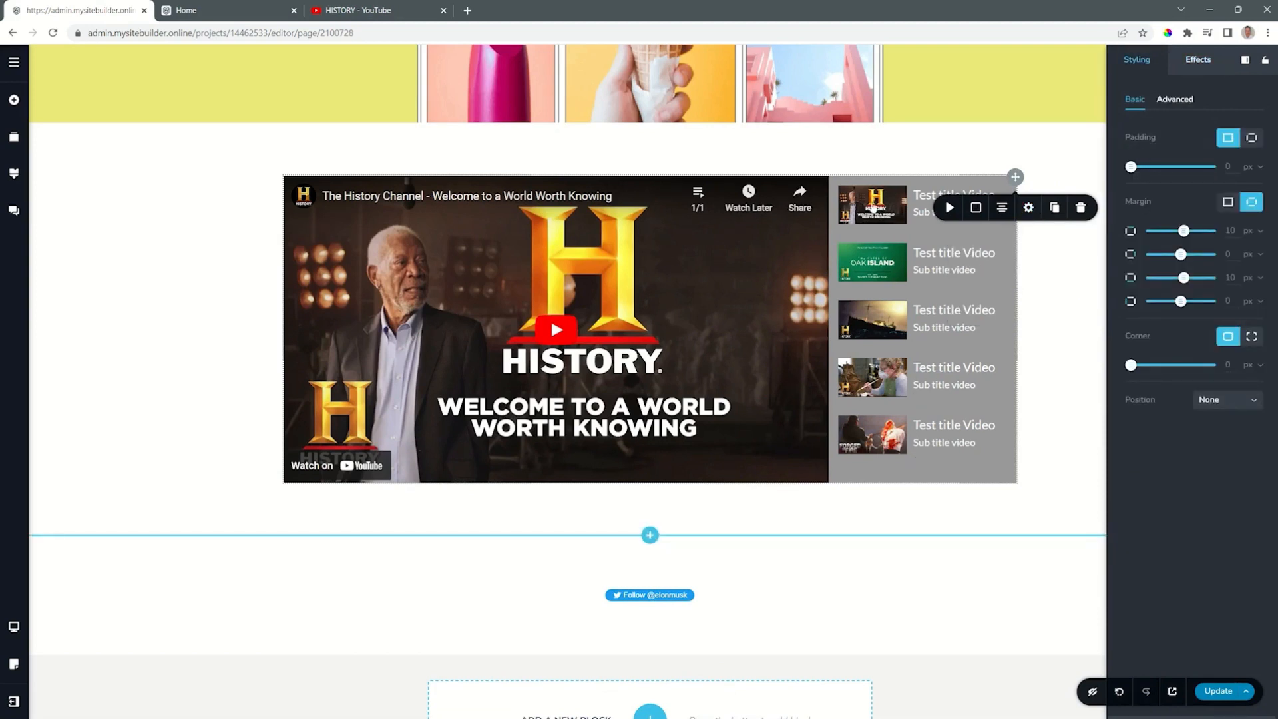
Step: Try turning off the first playlist video's Controls and Branding options, and switch both back on
{"action": "left_click", "coordinate": [874, 208]}
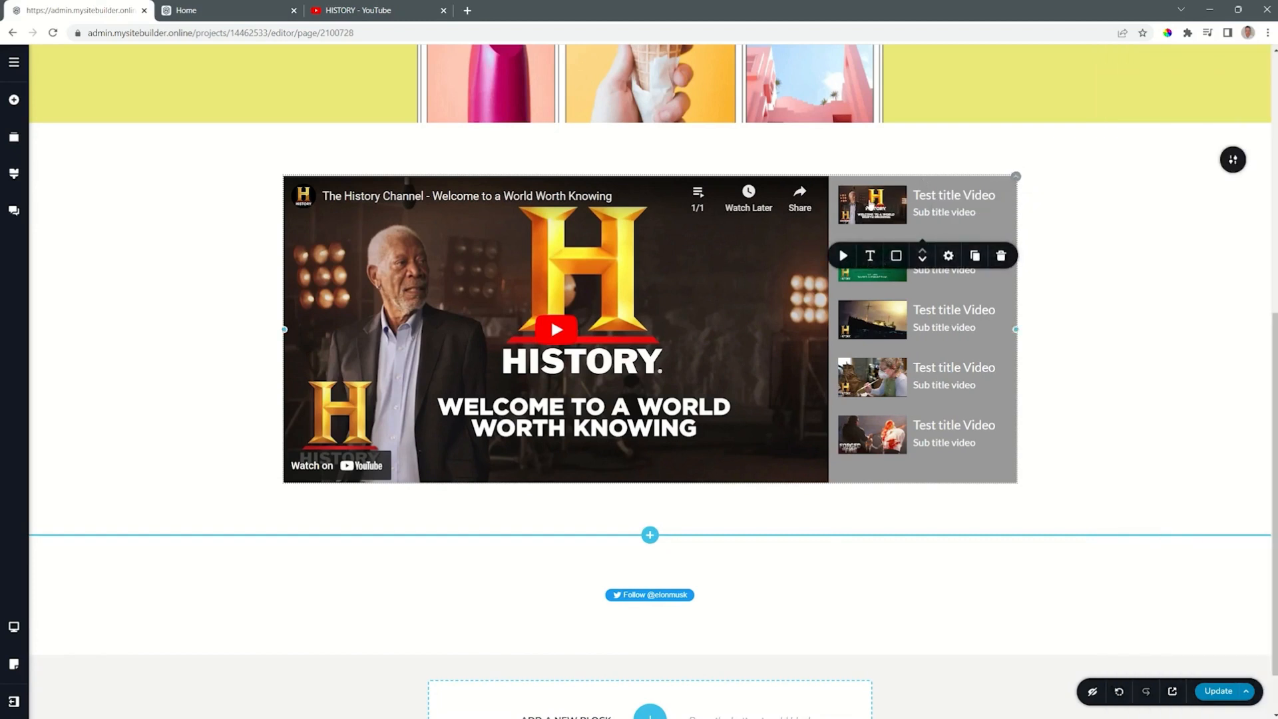
{"action": "left_click", "coordinate": [843, 257]}
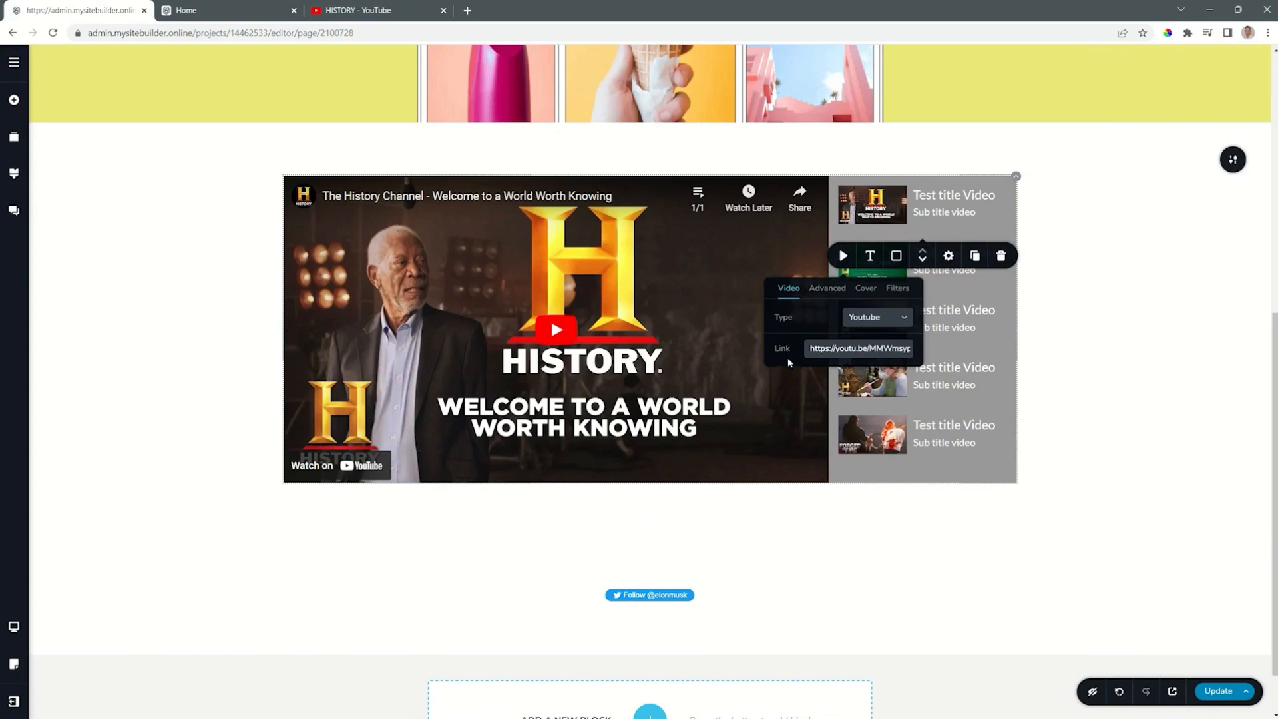
{"action": "left_click", "coordinate": [825, 291]}
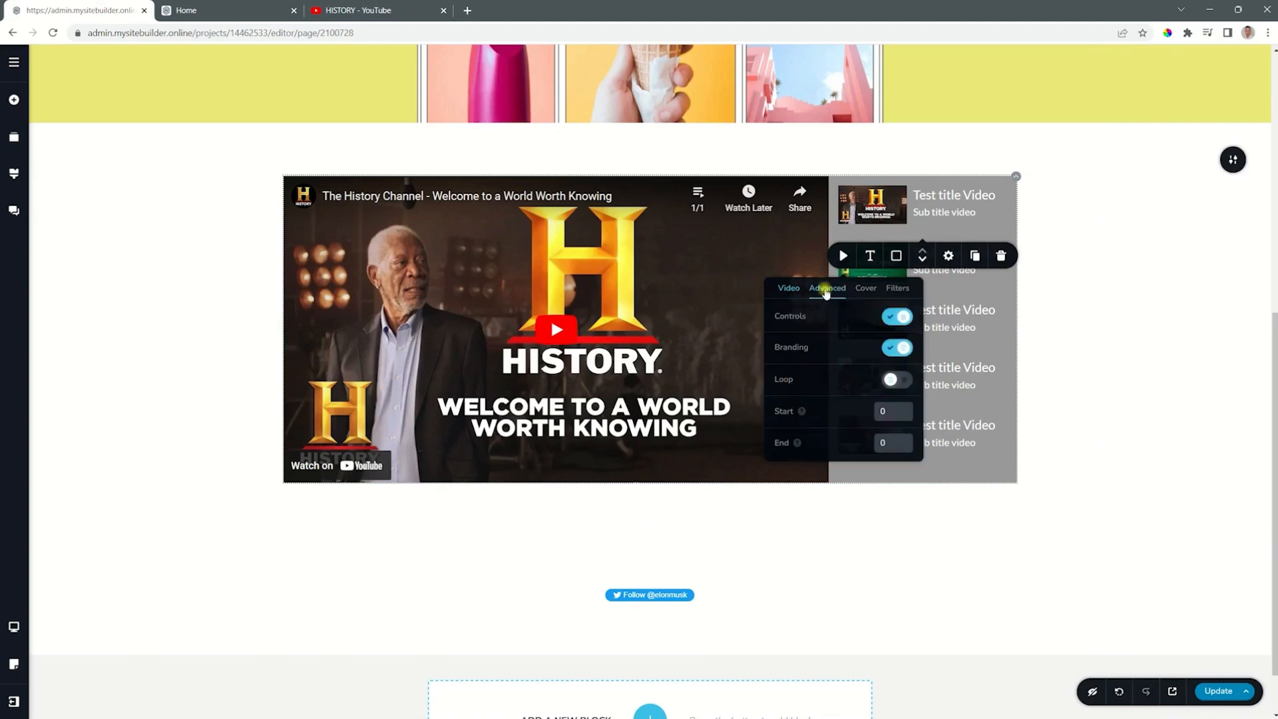
{"action": "left_click", "coordinate": [888, 319]}
{"action": "left_click", "coordinate": [891, 318]}
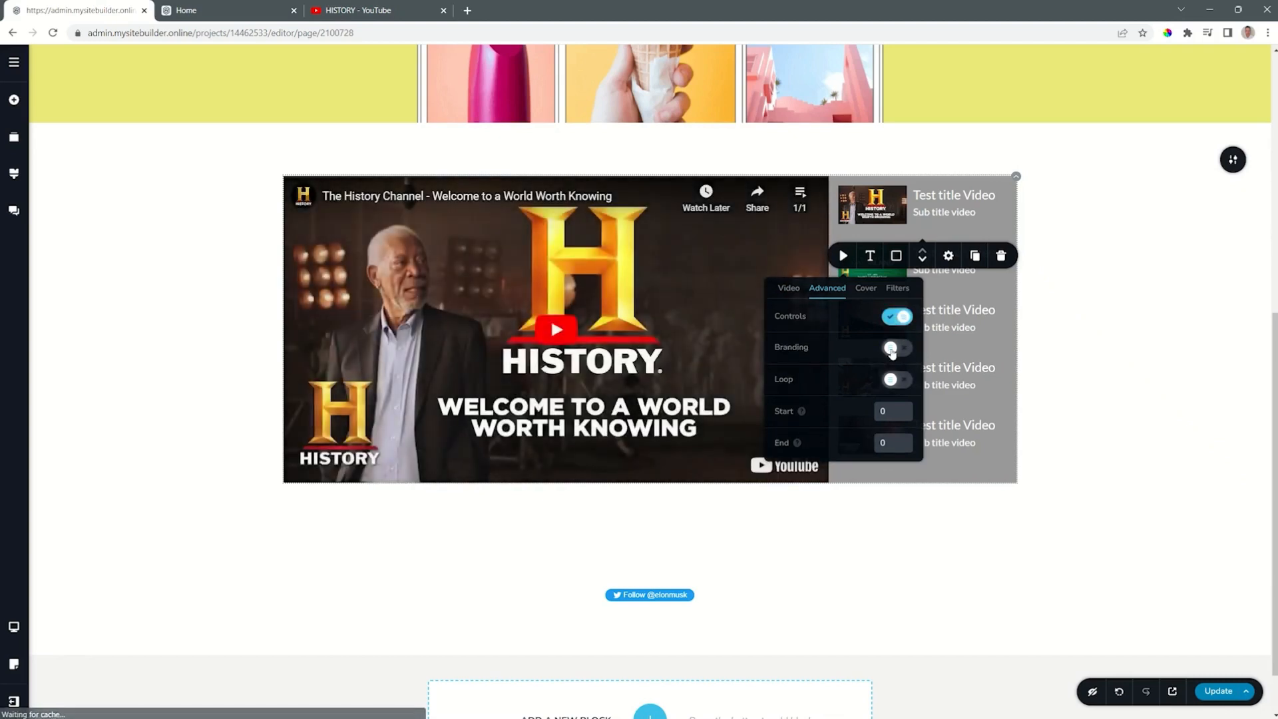
{"action": "left_click", "coordinate": [892, 349]}
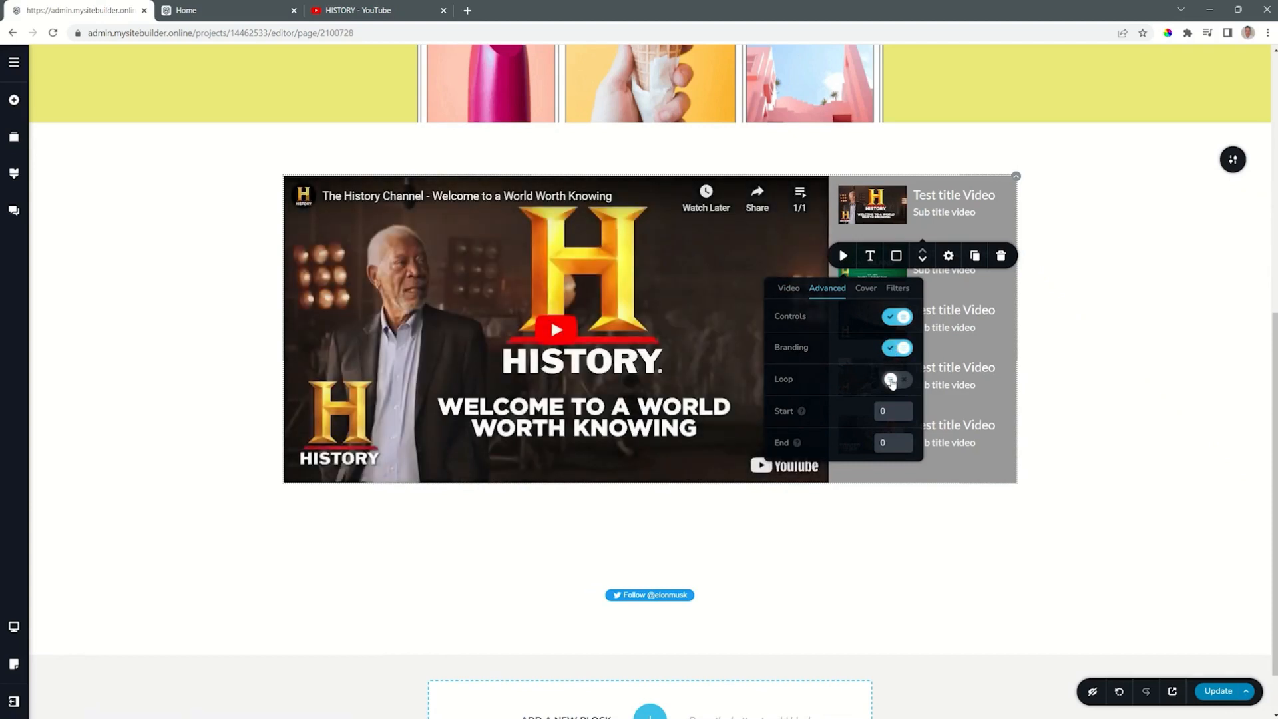
Step: Review the first playlist video's cover, filter, and link settings
{"action": "left_click", "coordinate": [864, 289]}
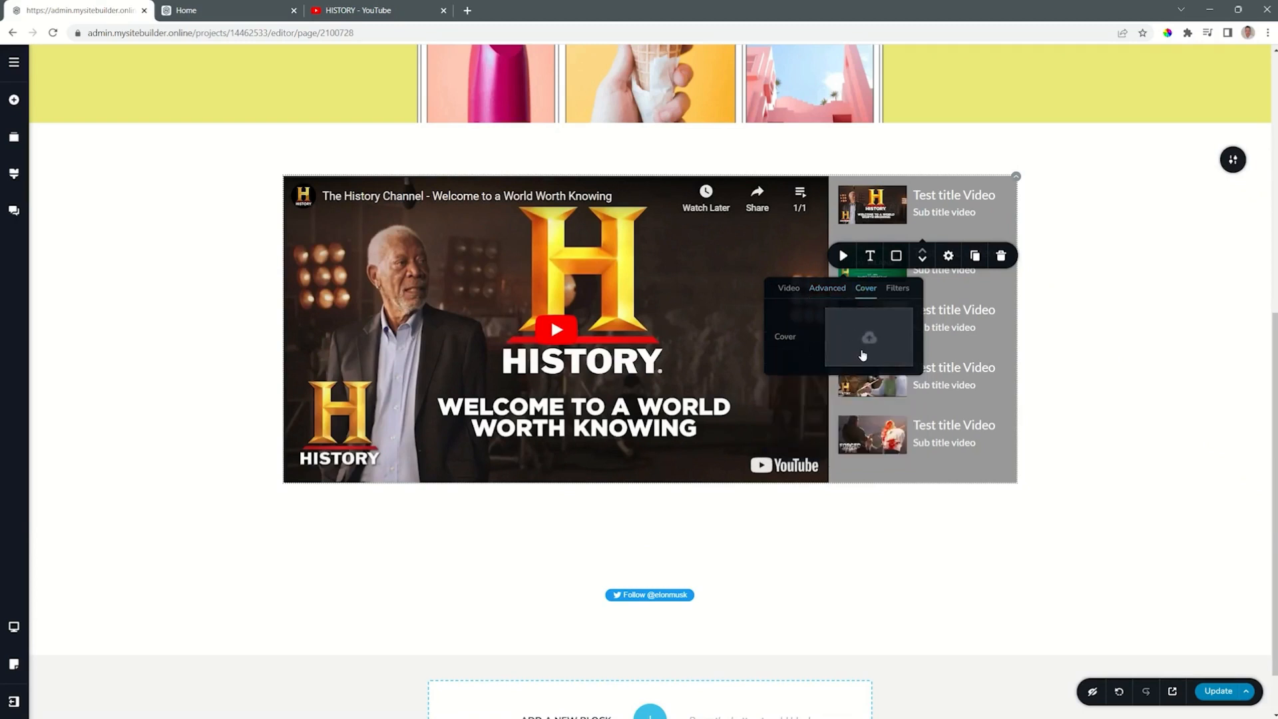
{"action": "left_click", "coordinate": [898, 288]}
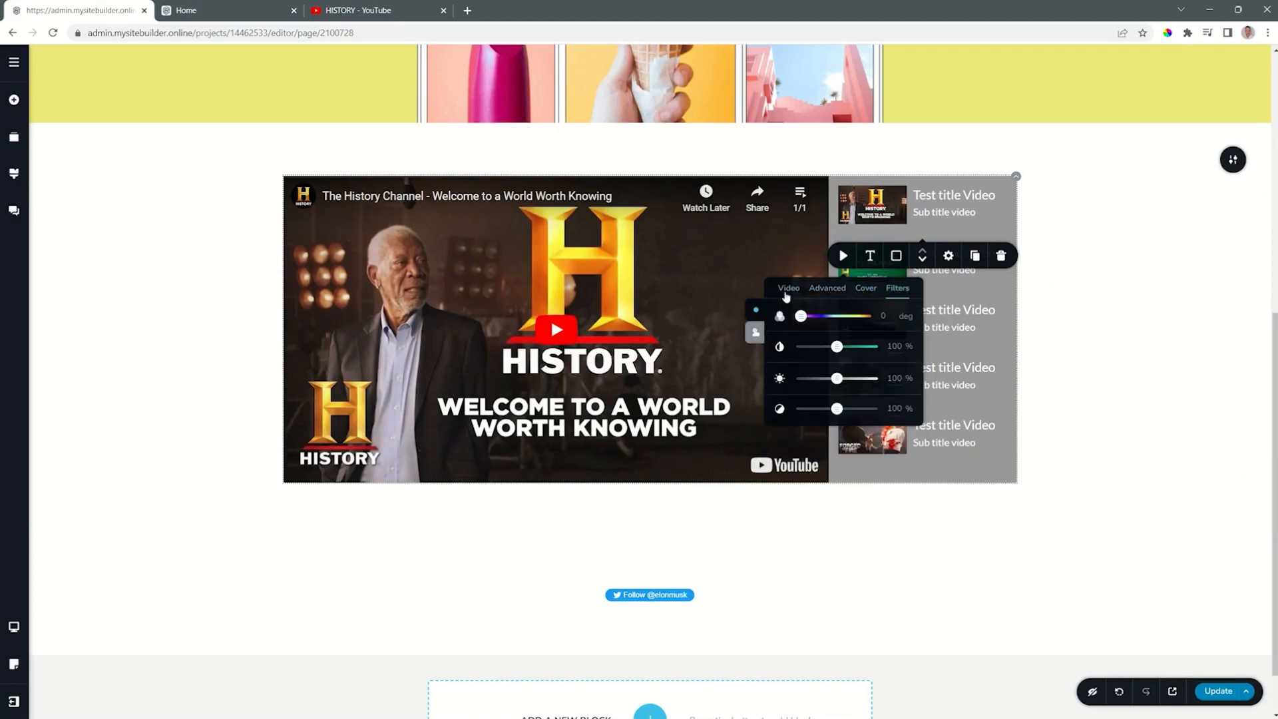
{"action": "left_click", "coordinate": [786, 290]}
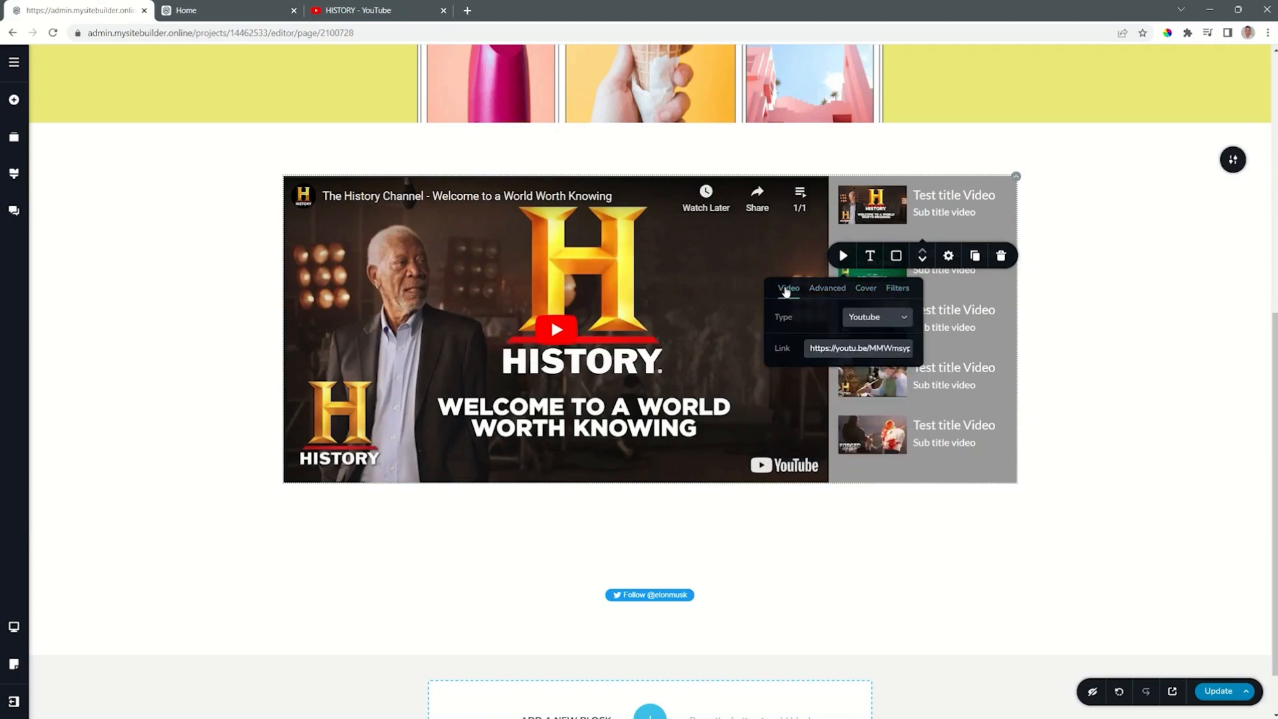
Step: Set the playlist titles' font to Montserrat at 16 px
{"action": "left_click", "coordinate": [872, 257]}
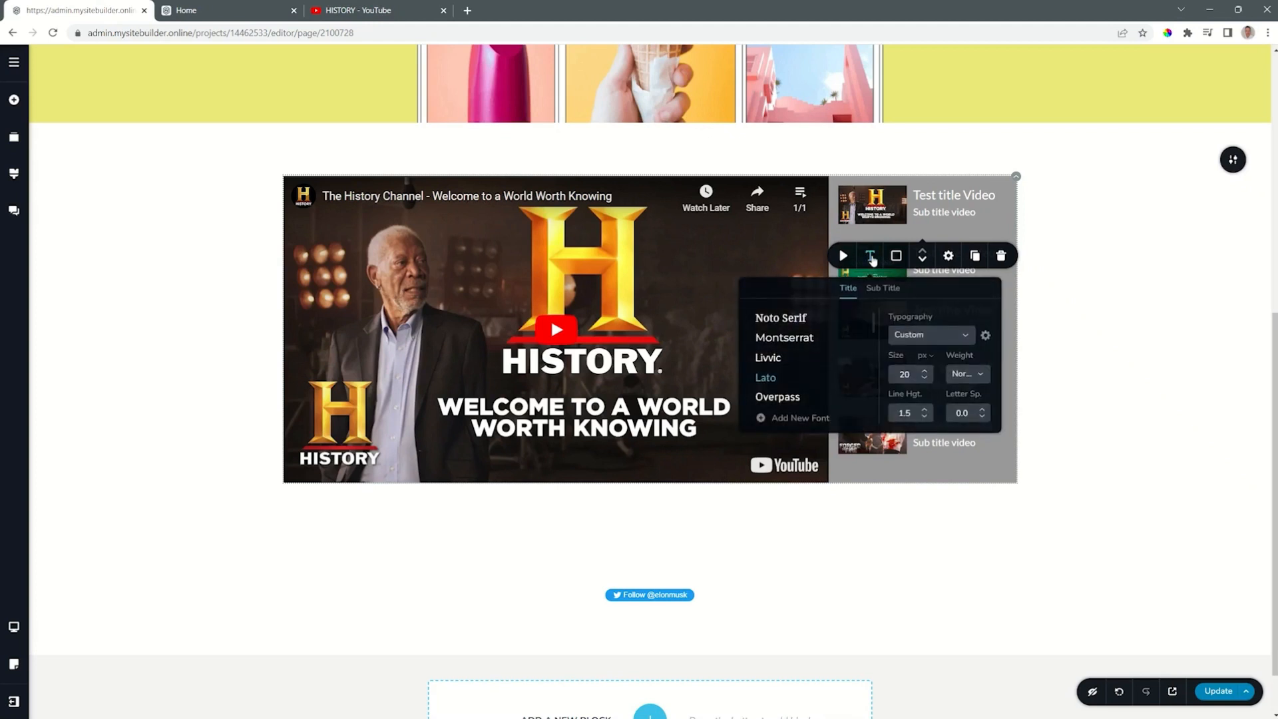
{"action": "left_click", "coordinate": [875, 290]}
{"action": "left_click", "coordinate": [848, 291]}
{"action": "left_click", "coordinate": [785, 338]}
{"action": "left_click", "coordinate": [926, 380]}
{"action": "left_click", "coordinate": [925, 380]}
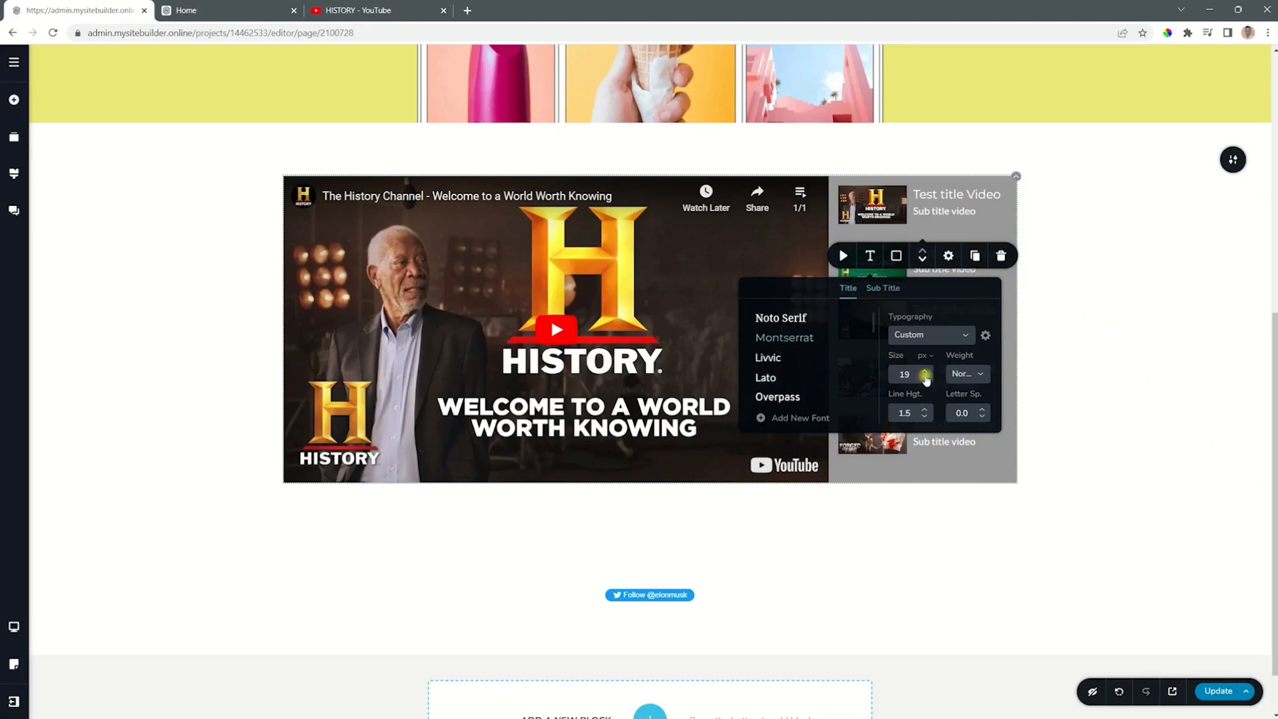
{"action": "left_click", "coordinate": [926, 380]}
{"action": "left_click", "coordinate": [925, 379]}
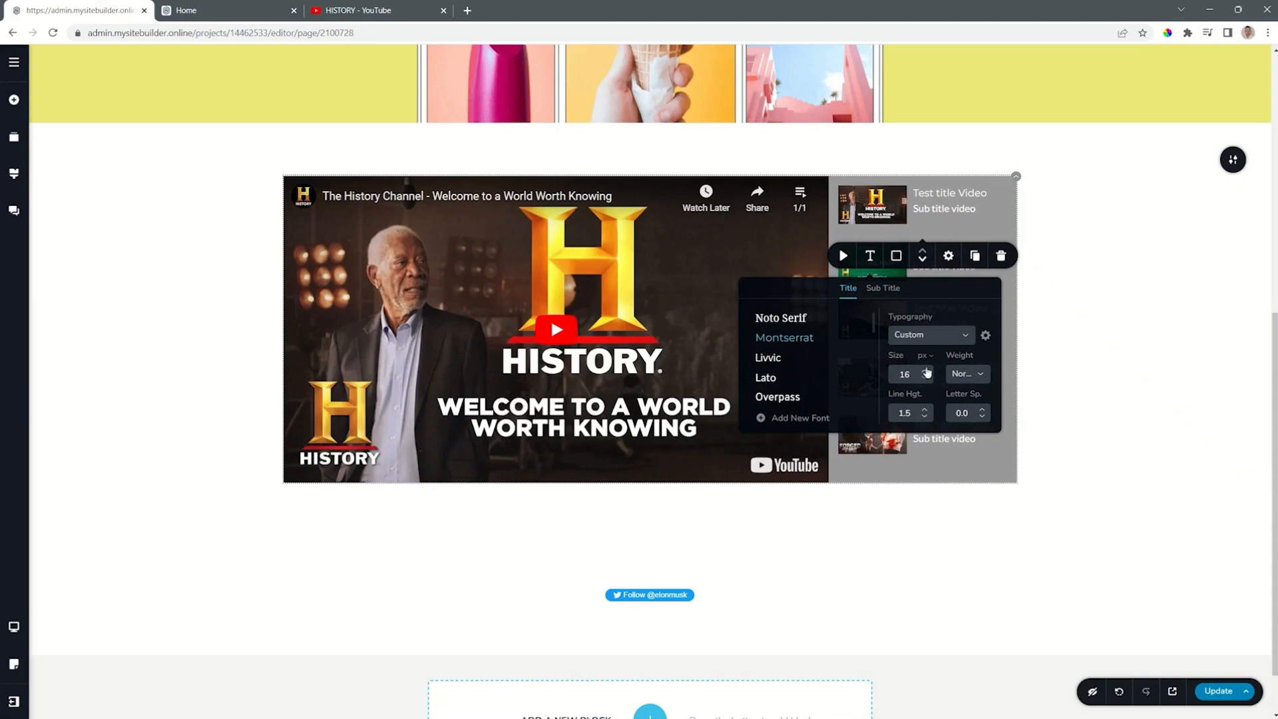
Step: Set the playlist subtitles' font to Montserrat and reduce their text size
{"action": "left_click", "coordinate": [885, 291]}
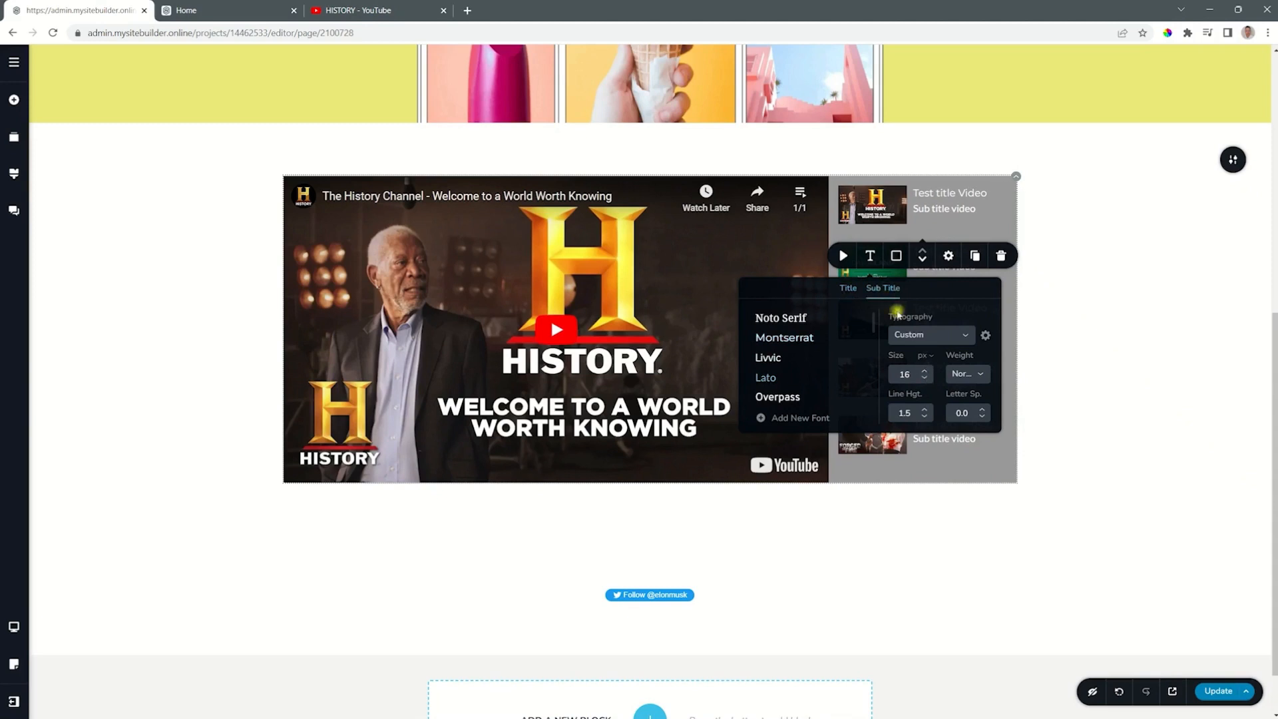
{"action": "left_click", "coordinate": [783, 341]}
{"action": "left_click", "coordinate": [925, 378]}
{"action": "left_click", "coordinate": [925, 378]}
{"action": "left_click", "coordinate": [925, 377]}
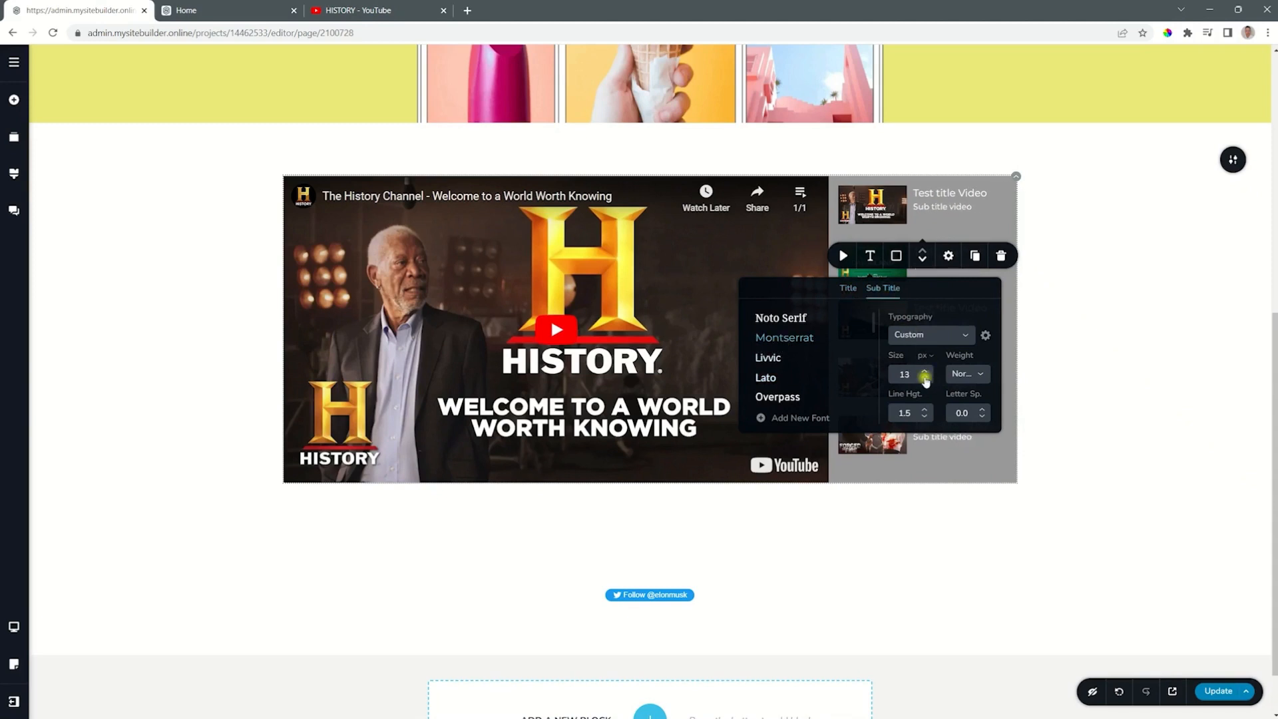
{"action": "left_click", "coordinate": [926, 371]}
Step: Set the normal colour of the playlist titles and subtitles to dark #1b2022
{"action": "left_click", "coordinate": [896, 255]}
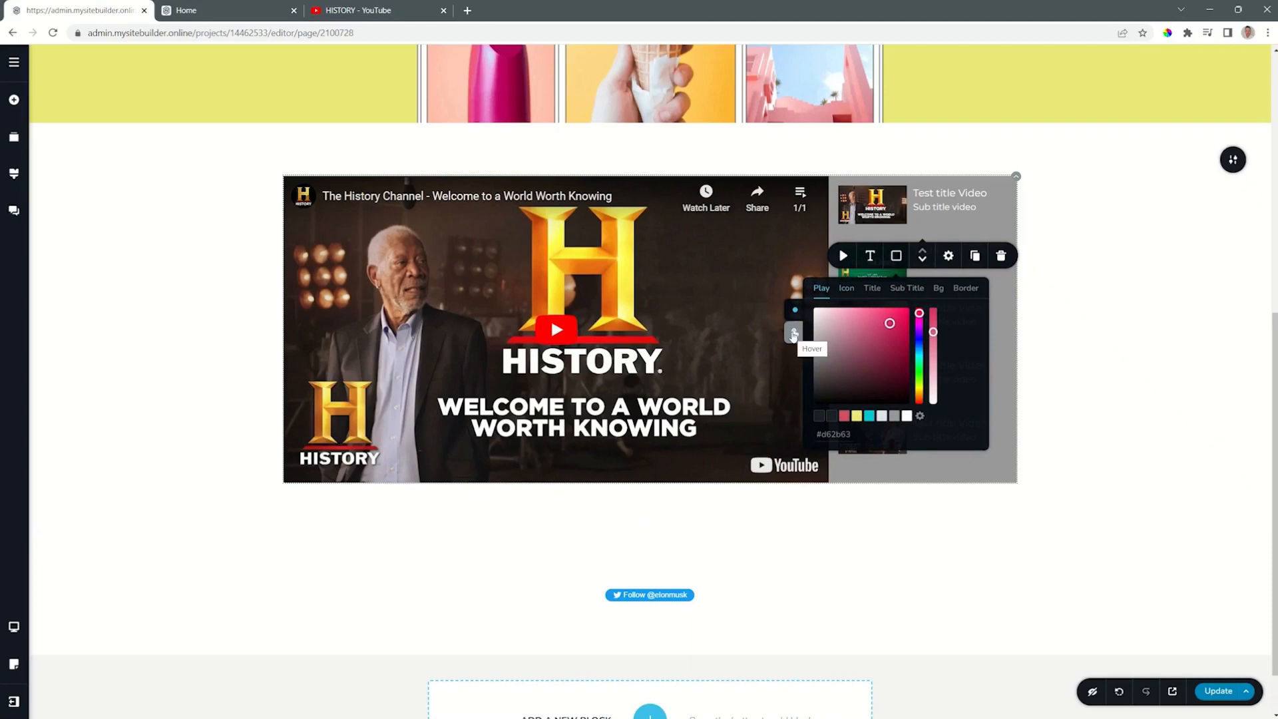
{"action": "left_click", "coordinate": [870, 290]}
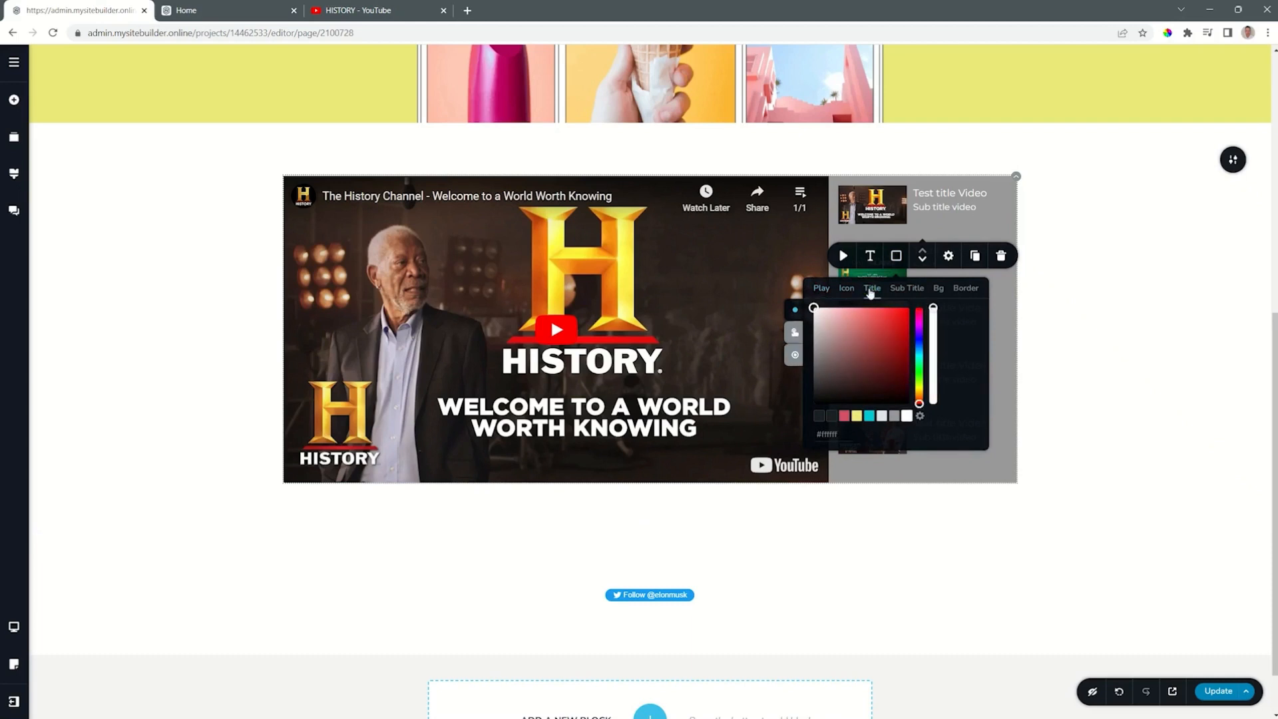
{"action": "left_click", "coordinate": [833, 419]}
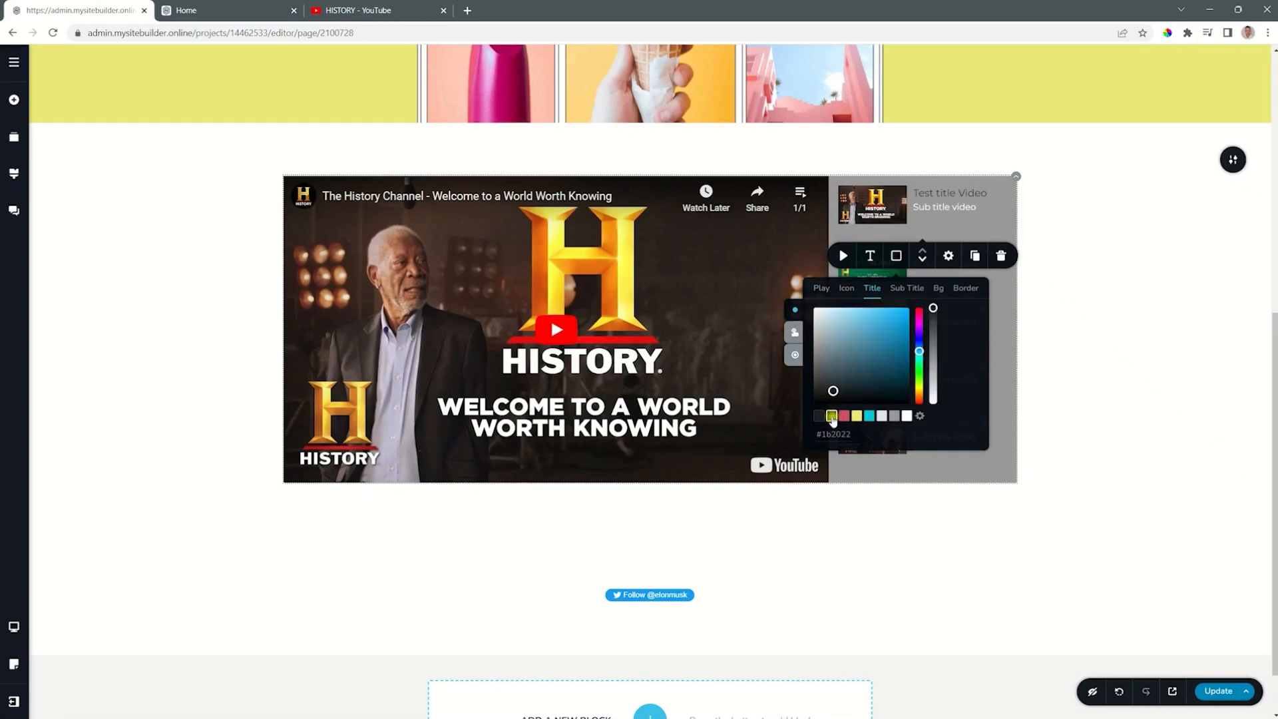
{"action": "left_click", "coordinate": [899, 293]}
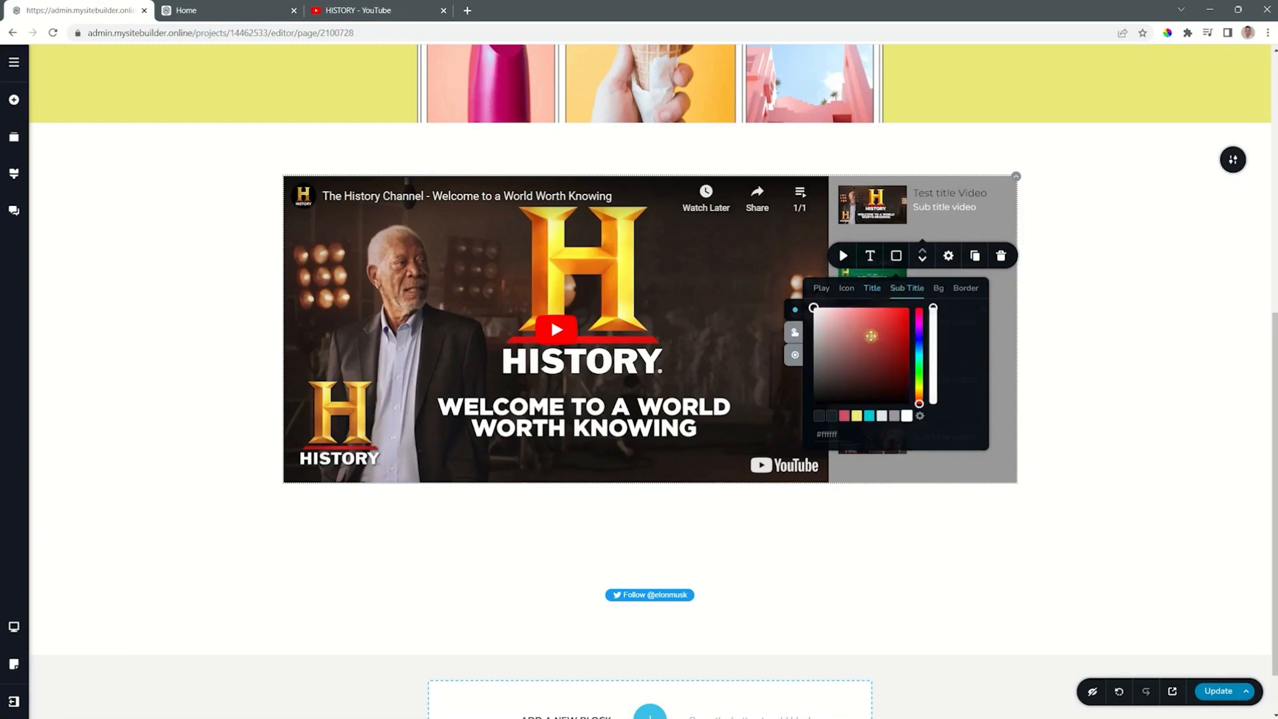
{"action": "left_click", "coordinate": [830, 418]}
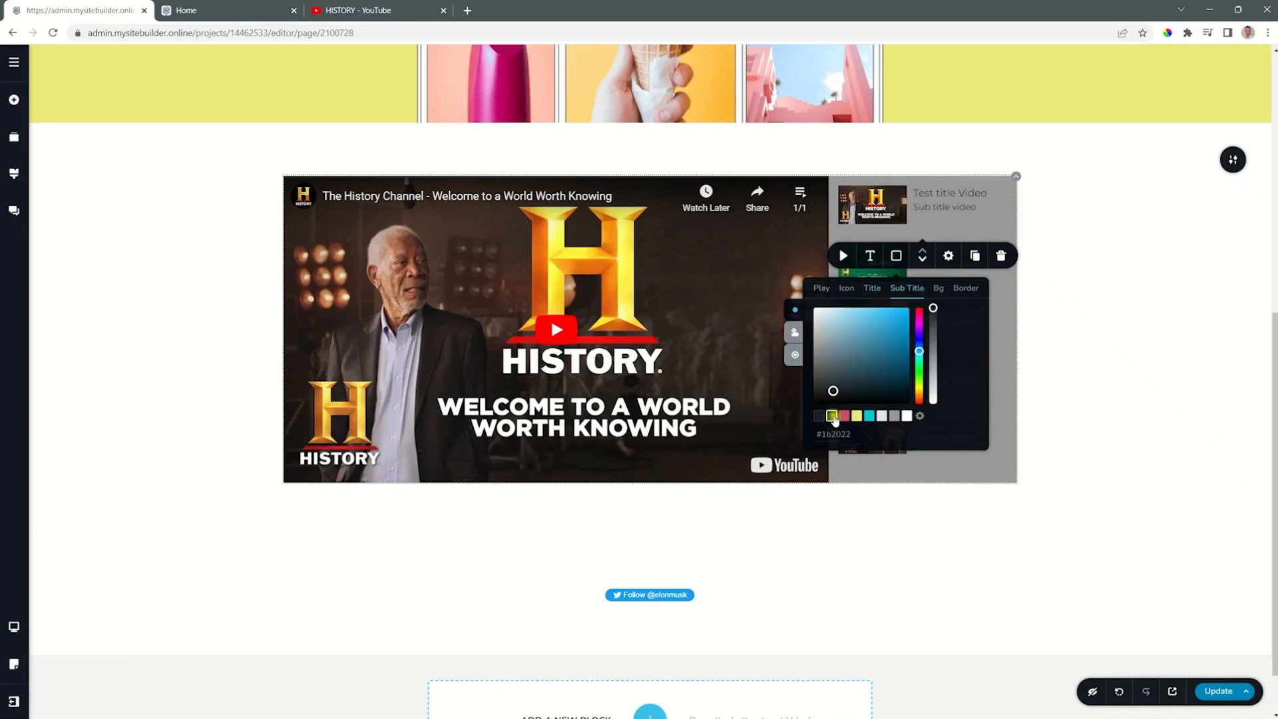
Step: Set the playlist items' background to white #ffffff, try it fully transparent, and return it to full opacity
{"action": "left_click", "coordinate": [940, 290]}
{"action": "left_click", "coordinate": [907, 417]}
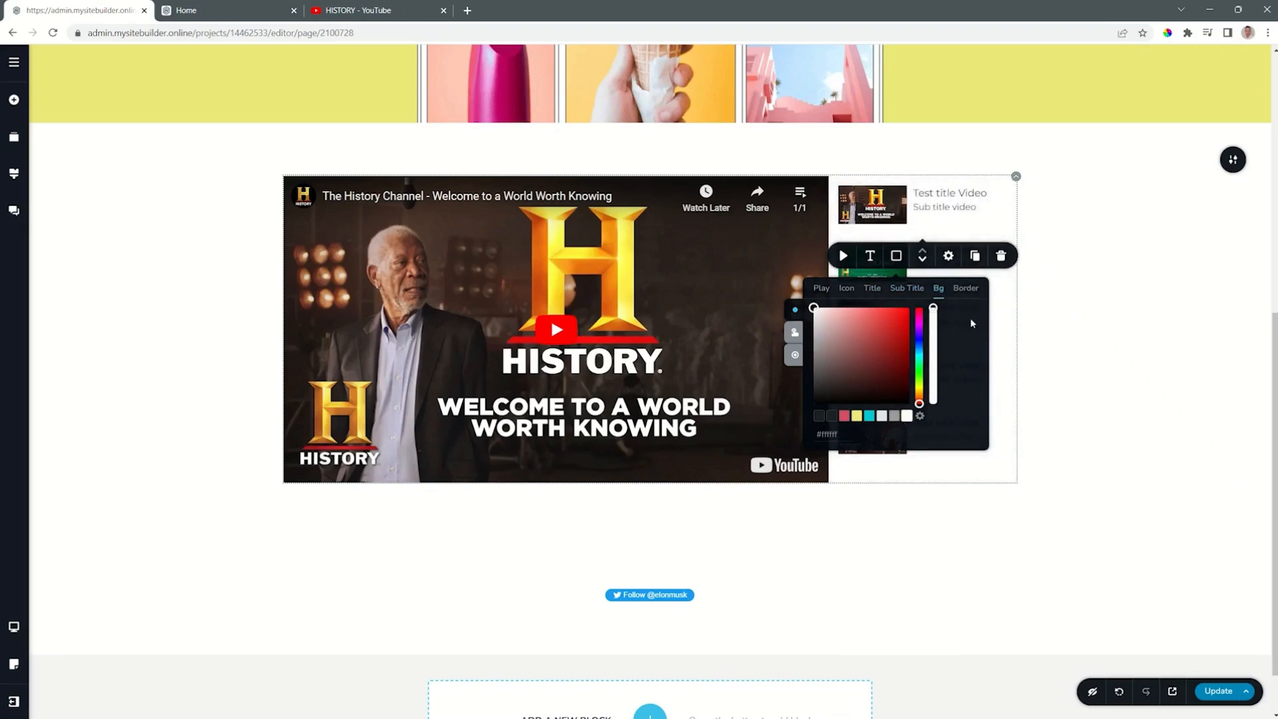
{"action": "left_click_drag", "start_coordinate": [933, 309], "coordinate": [933, 402]}
{"action": "left_click_drag", "start_coordinate": [933, 402], "coordinate": [933, 307]}
Step: Set the active playlist item's title colour to pinkish red and its subtitle colour to cyan
{"action": "left_click", "coordinate": [872, 289]}
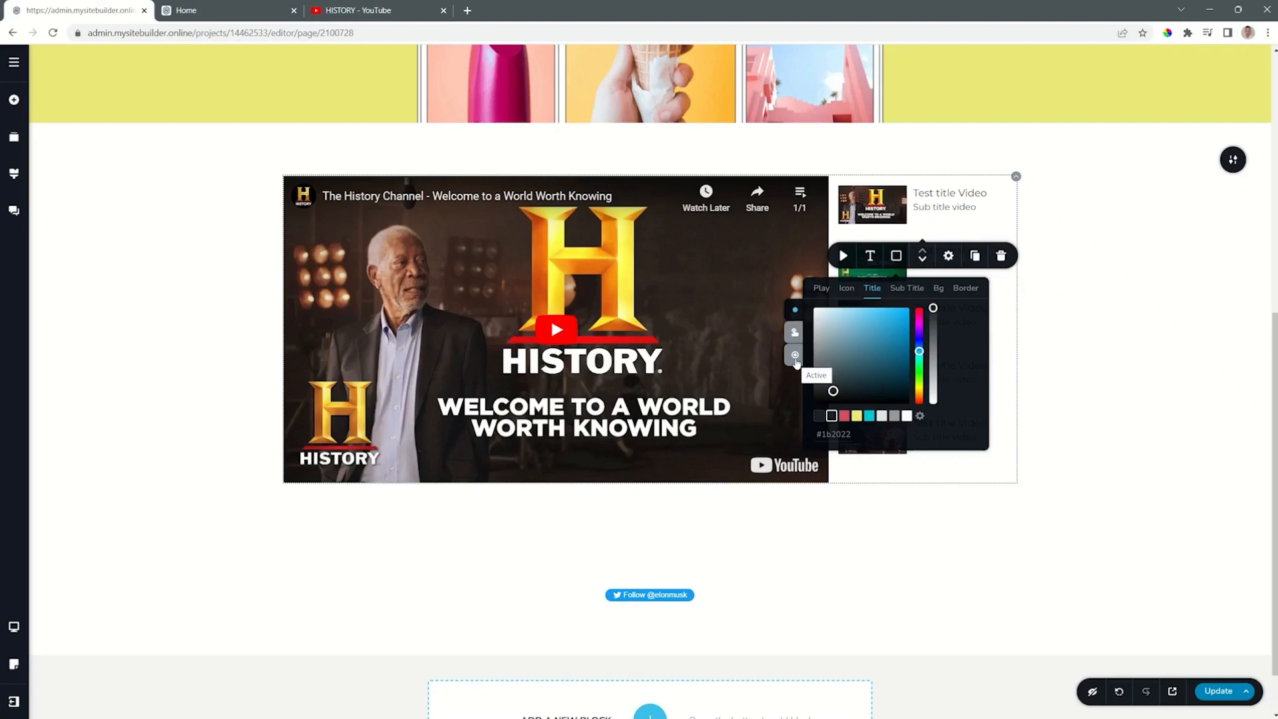
{"action": "left_click", "coordinate": [1052, 286]}
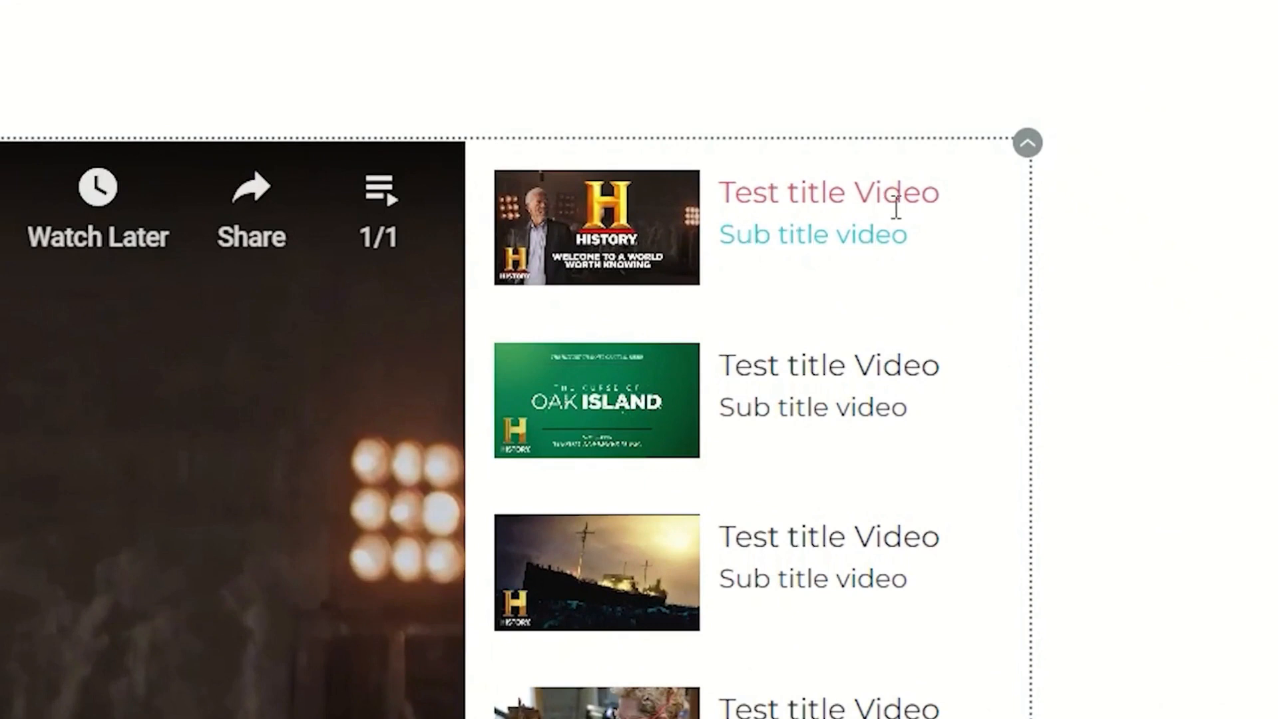
Step: Rename the first playlist item's title to "Video 1" and its subtitle to "With Morgan"
{"action": "triple_click", "coordinate": [773, 193]}
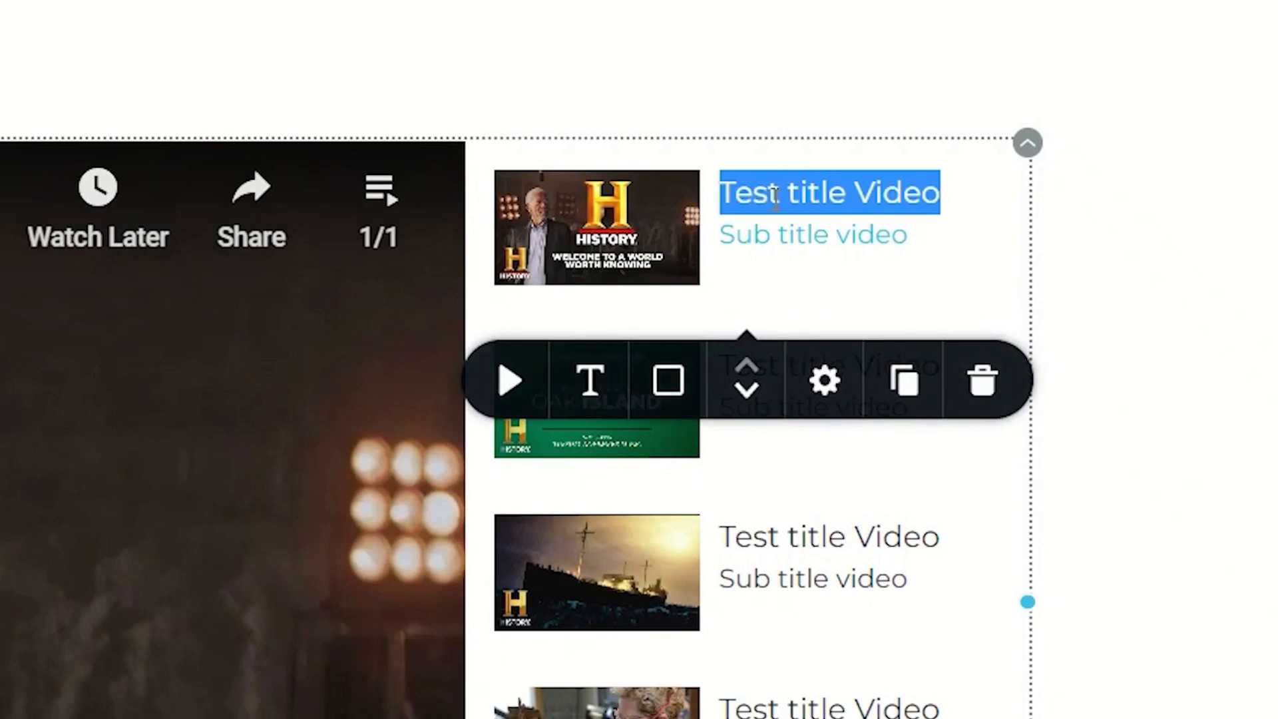
{"action": "type", "text": "VB"}
{"action": "key", "text": "BackSpace"}
{"action": "key", "text": "BackSpace"}
{"action": "type", "text": "Video "}
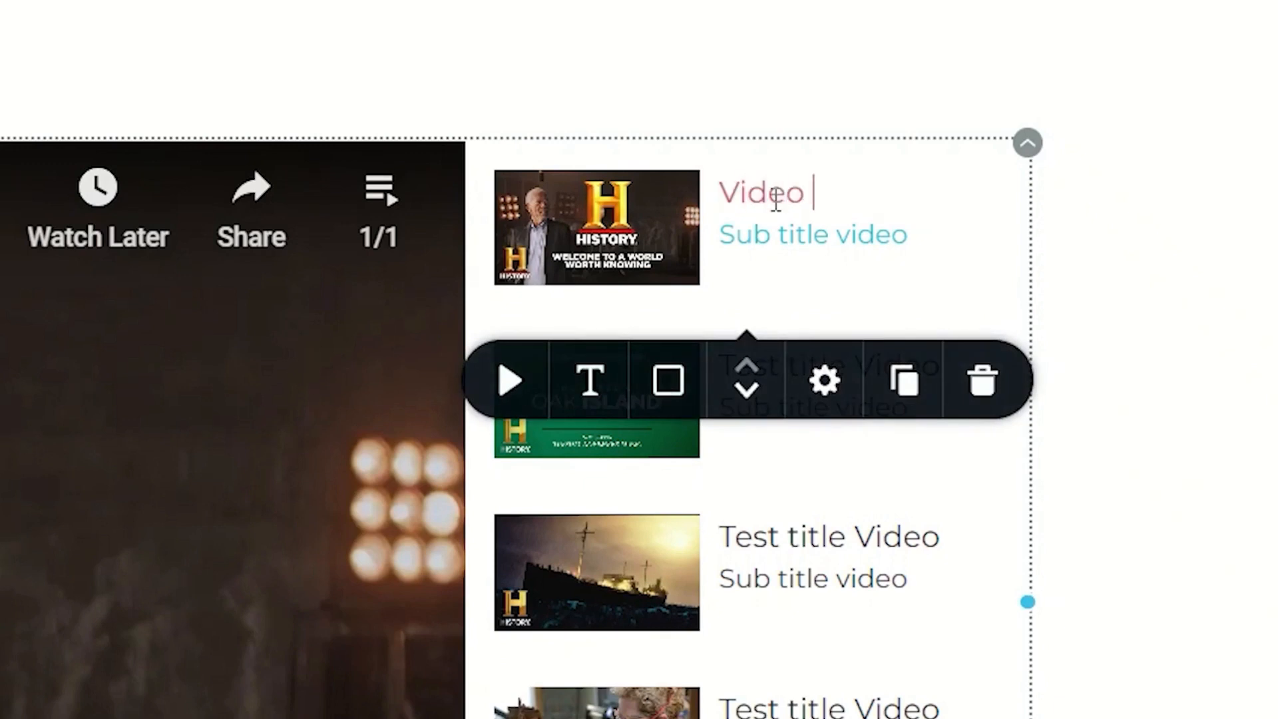
{"action": "type", "text": "1"}
{"action": "triple_click", "coordinate": [810, 244]}
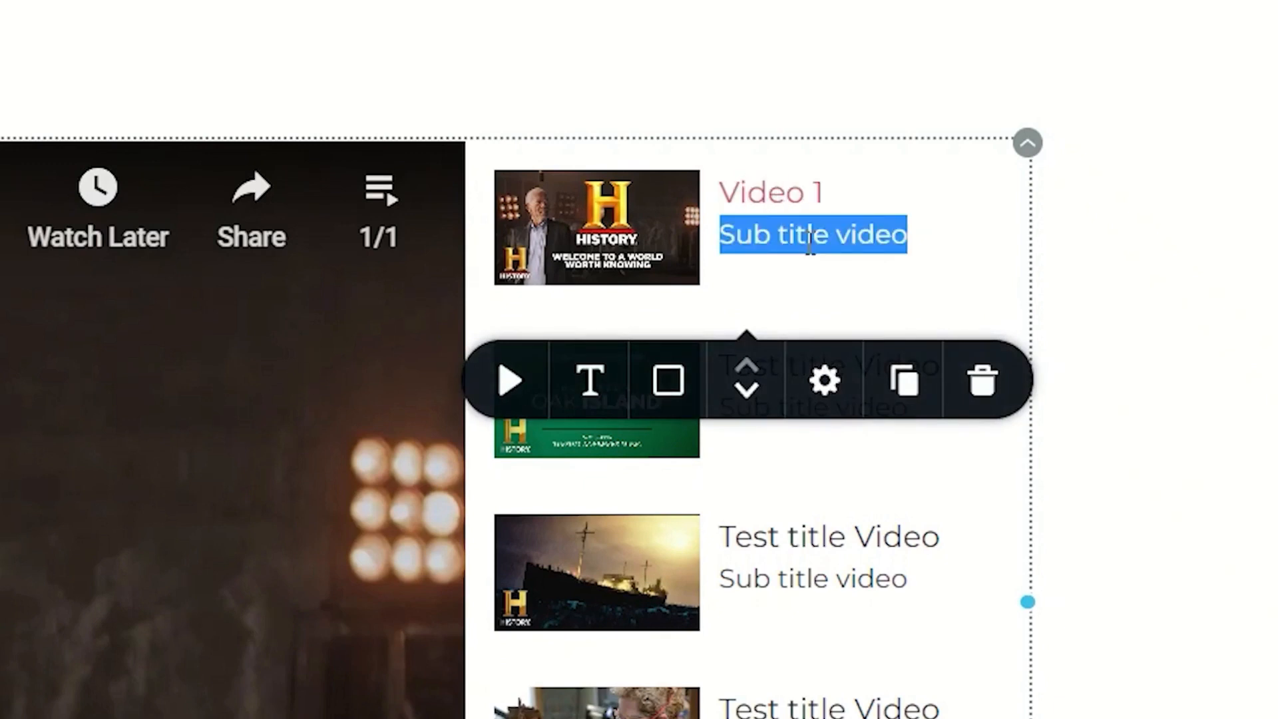
{"action": "type", "text": "With Morgan"}
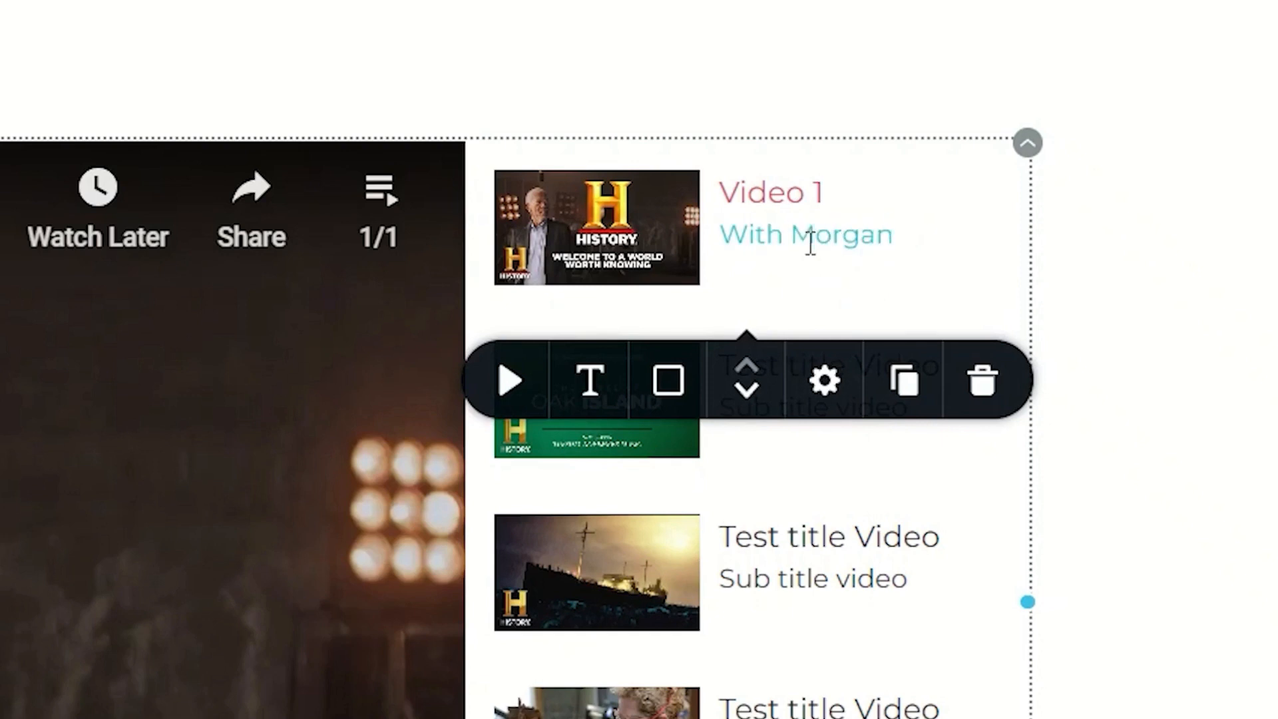
Step: Rename the second playlist item's title to "Video 2" and its subtitle to "More Morgan"
{"action": "left_click", "coordinate": [870, 371]}
{"action": "triple_click", "coordinate": [884, 376]}
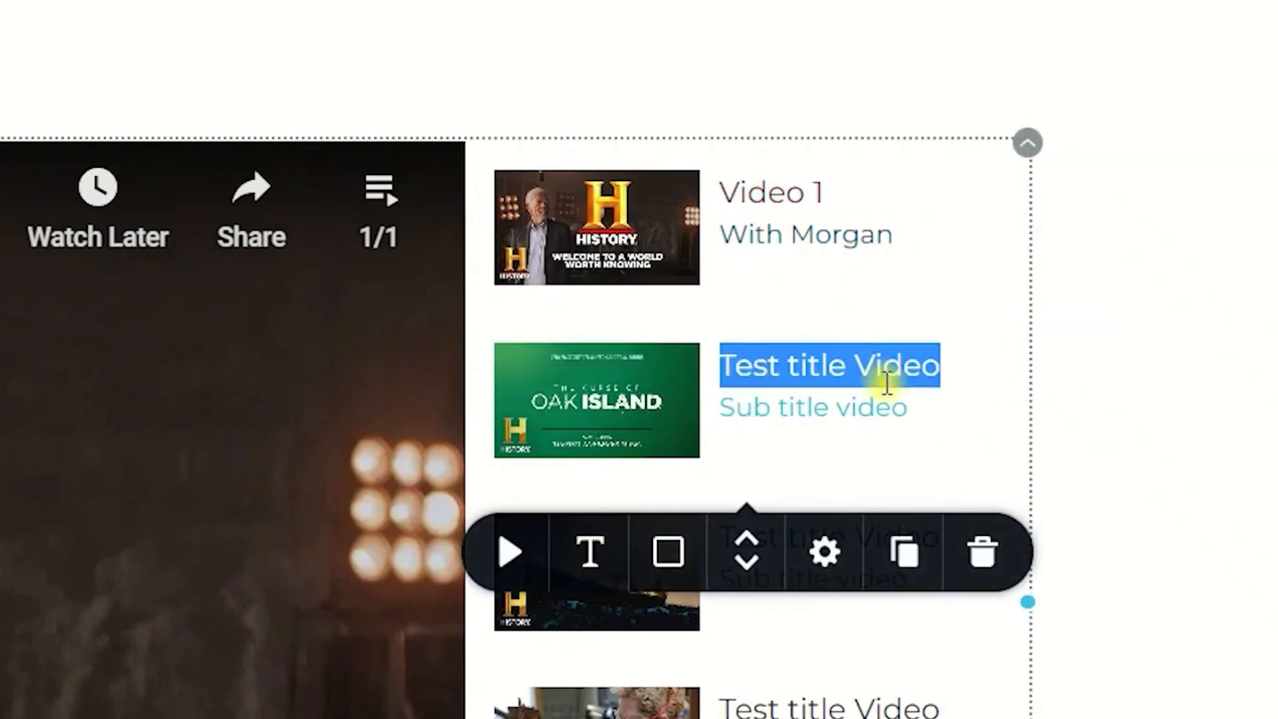
{"action": "type", "text": "Video 2"}
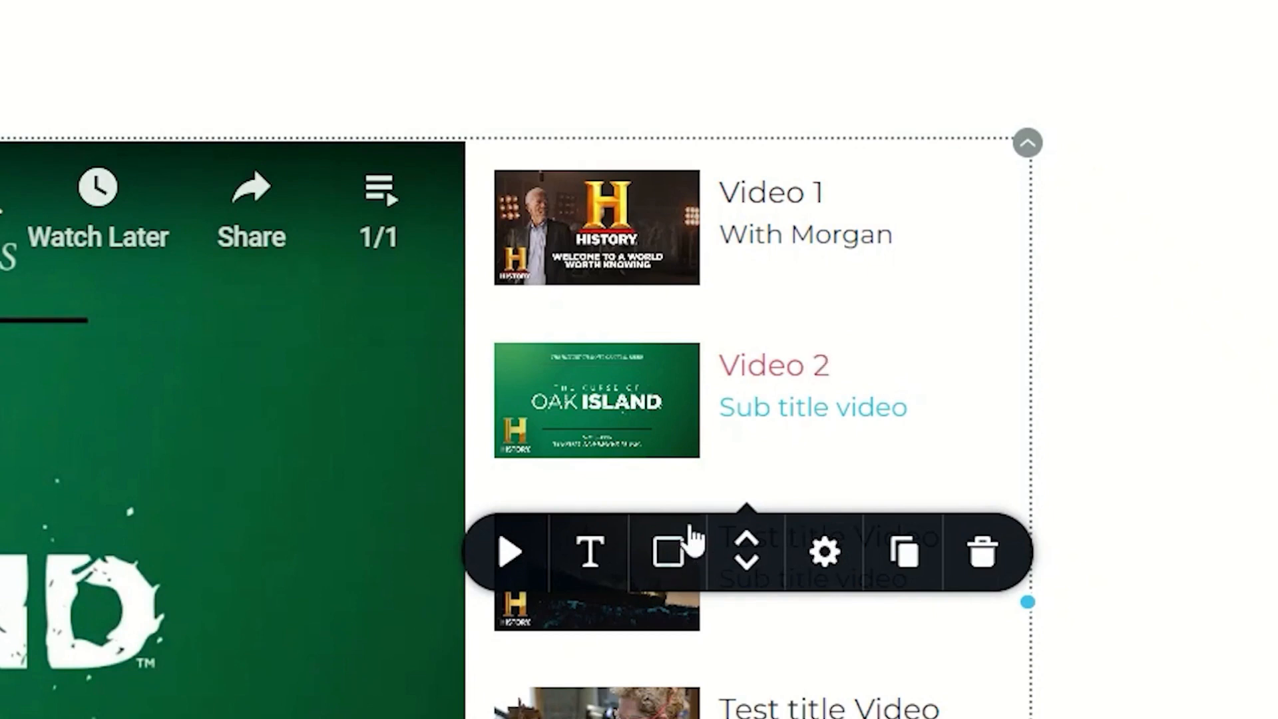
{"action": "triple_click", "coordinate": [754, 408]}
{"action": "type", "text": "More Morgan"}
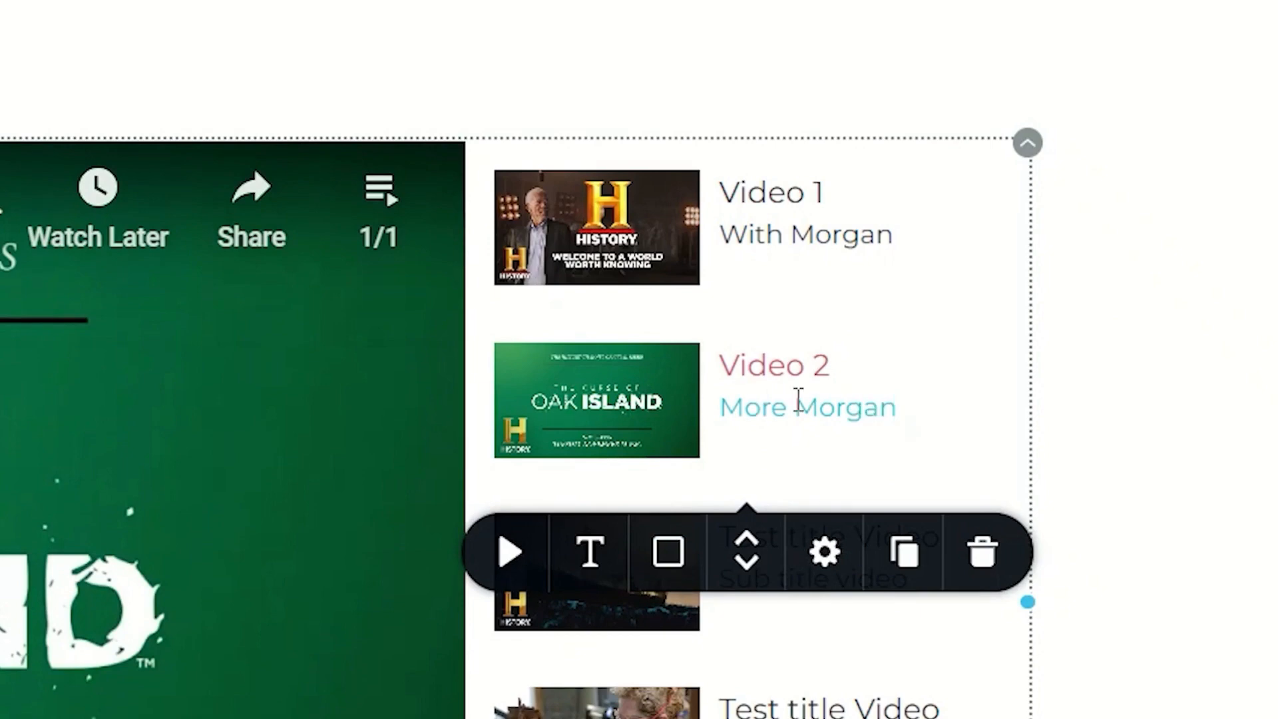
Step: Move the last playlist item up to third place, return it to the end, and move it up to third place again
{"action": "left_click", "coordinate": [1155, 386]}
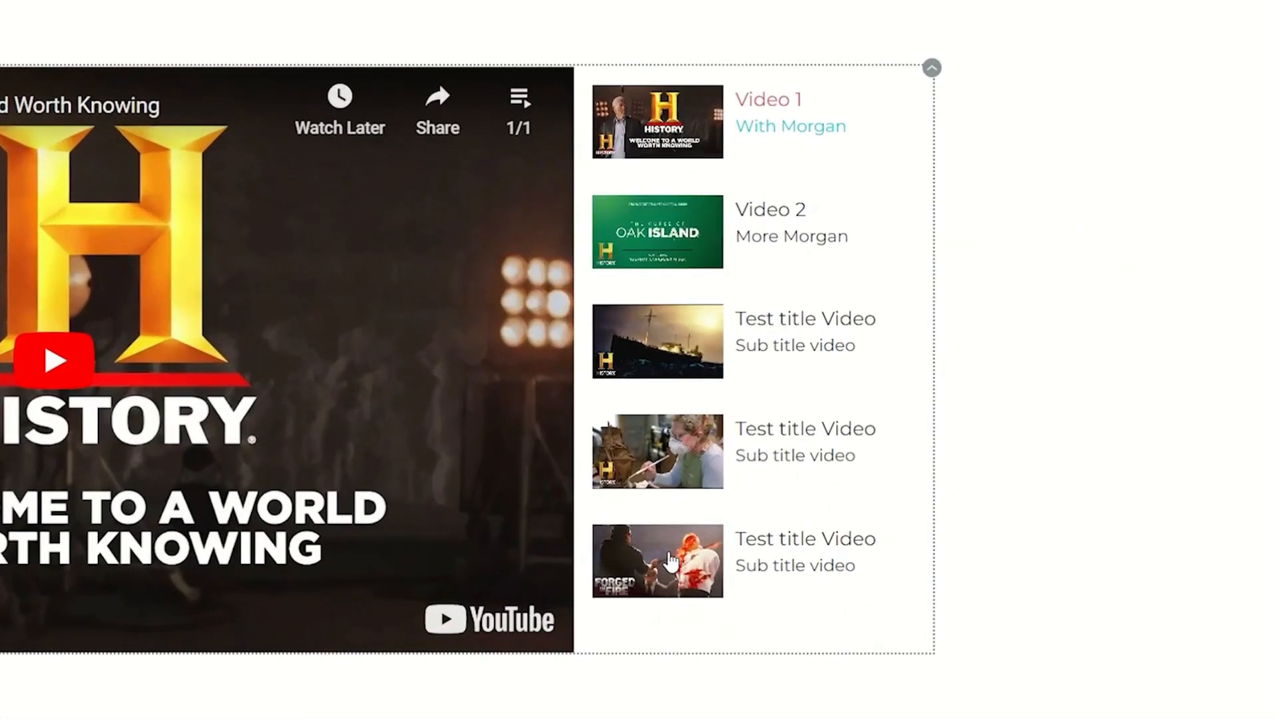
{"action": "left_click", "coordinate": [863, 408]}
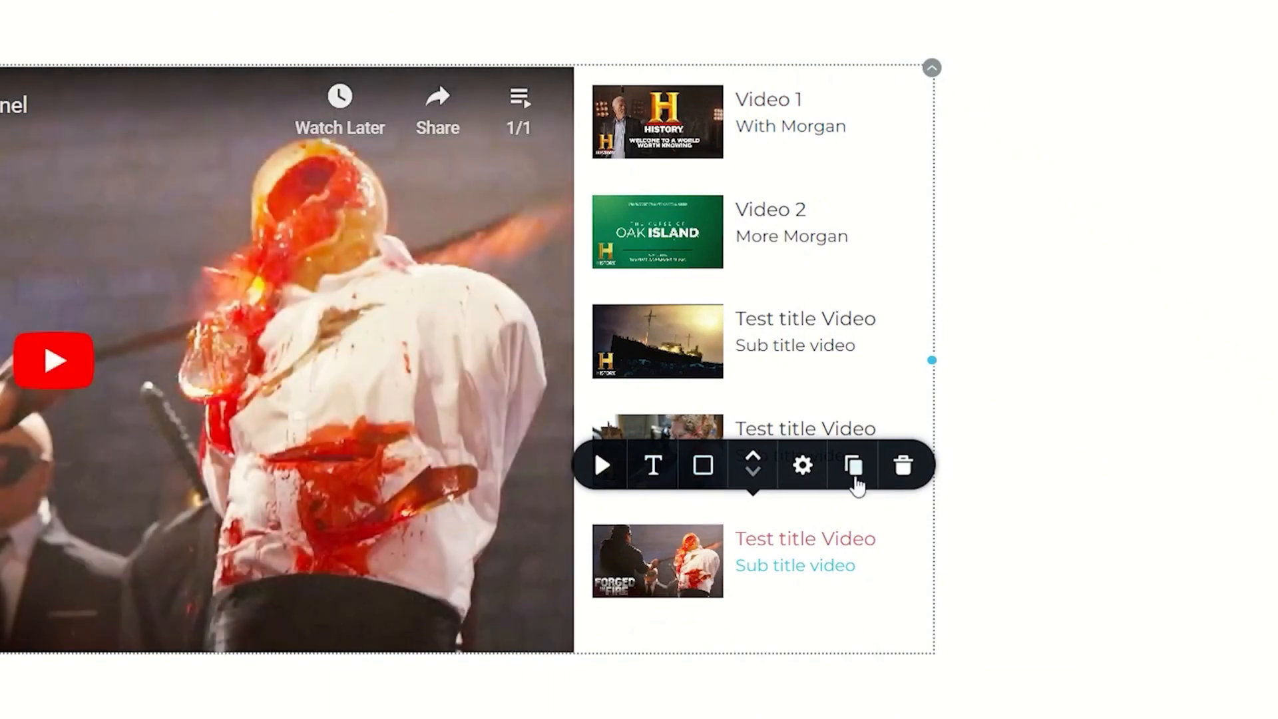
{"action": "left_click", "coordinate": [752, 464]}
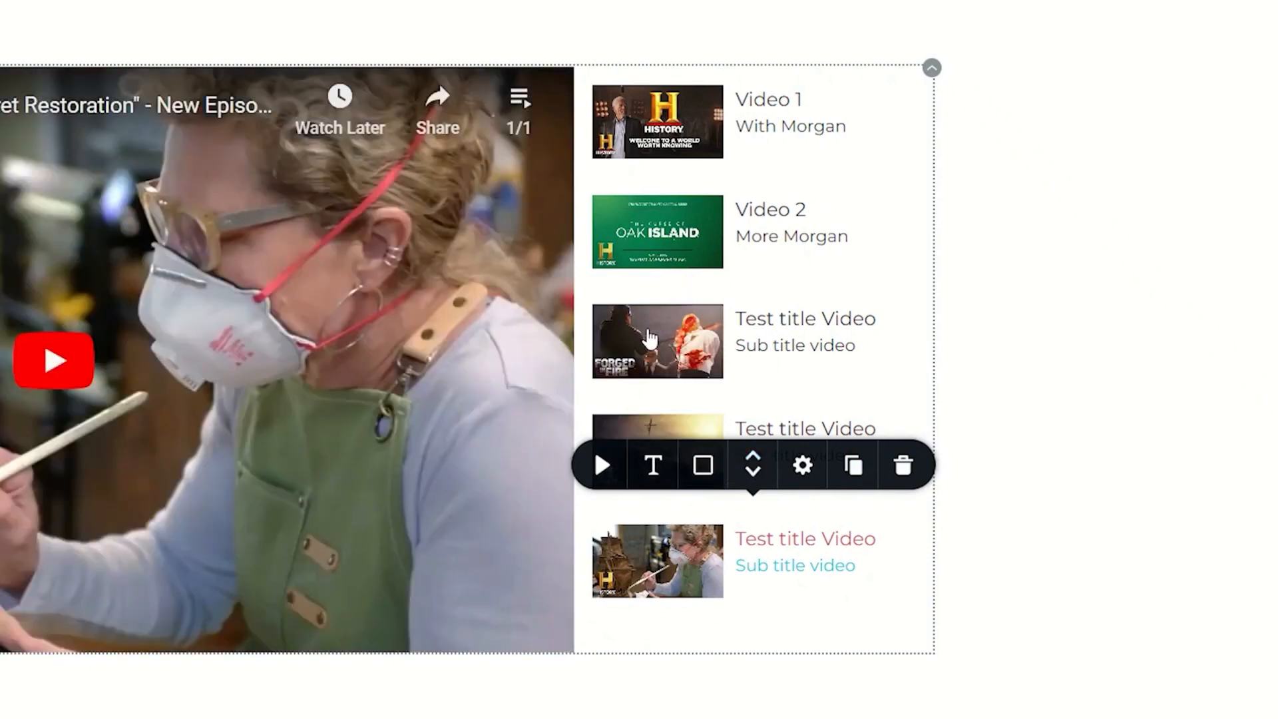
{"action": "left_click", "coordinate": [752, 474]}
{"action": "left_click", "coordinate": [752, 473]}
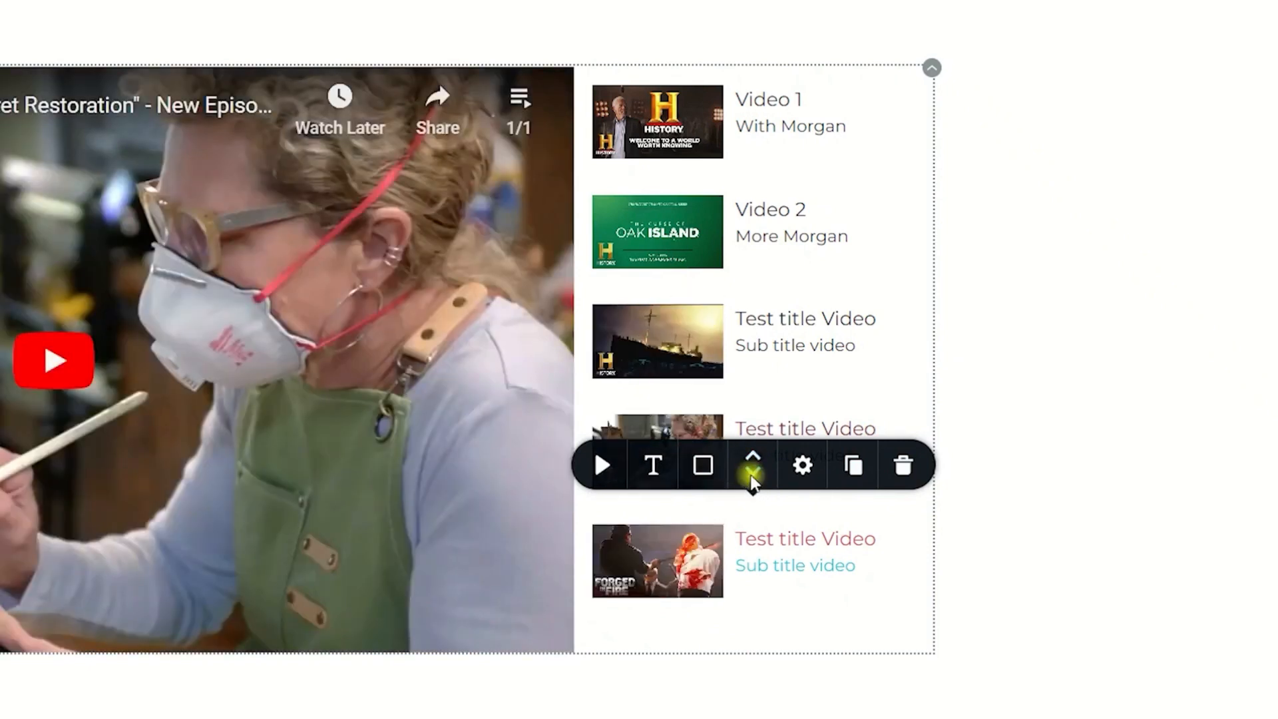
{"action": "left_click", "coordinate": [753, 460]}
{"action": "left_click", "coordinate": [753, 459]}
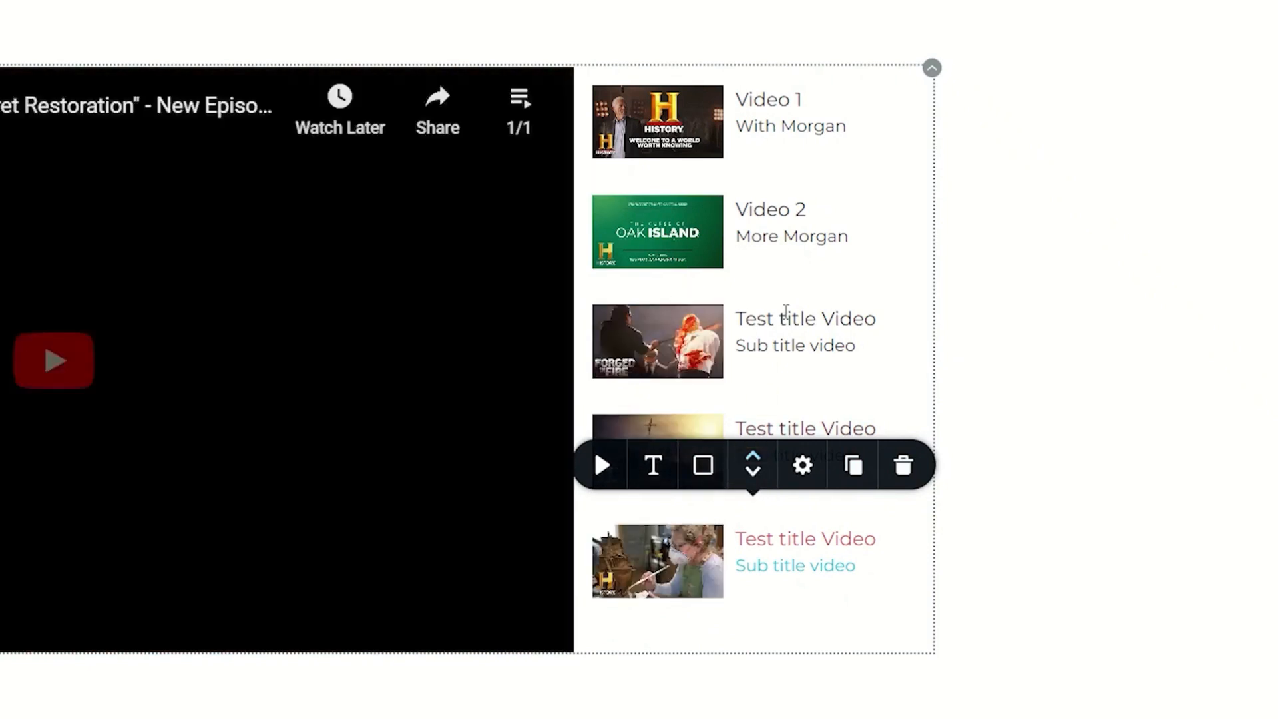
Step: Rename the third playlist item's title to "Video 3"
{"action": "triple_click", "coordinate": [786, 312]}
{"action": "type", "text": "Vi"}
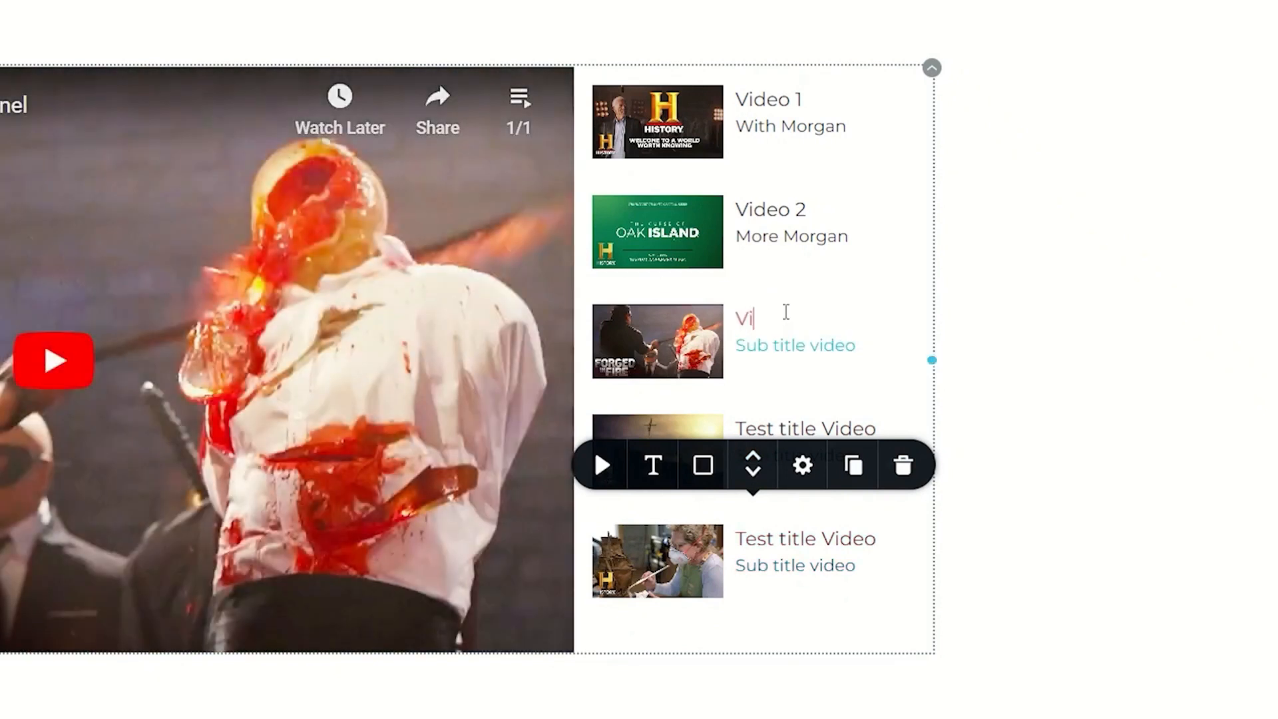
{"action": "type", "text": "deo 43"}
{"action": "key", "text": "BackSpace"}
{"action": "key", "text": "BackSpace"}
{"action": "type", "text": "3"}
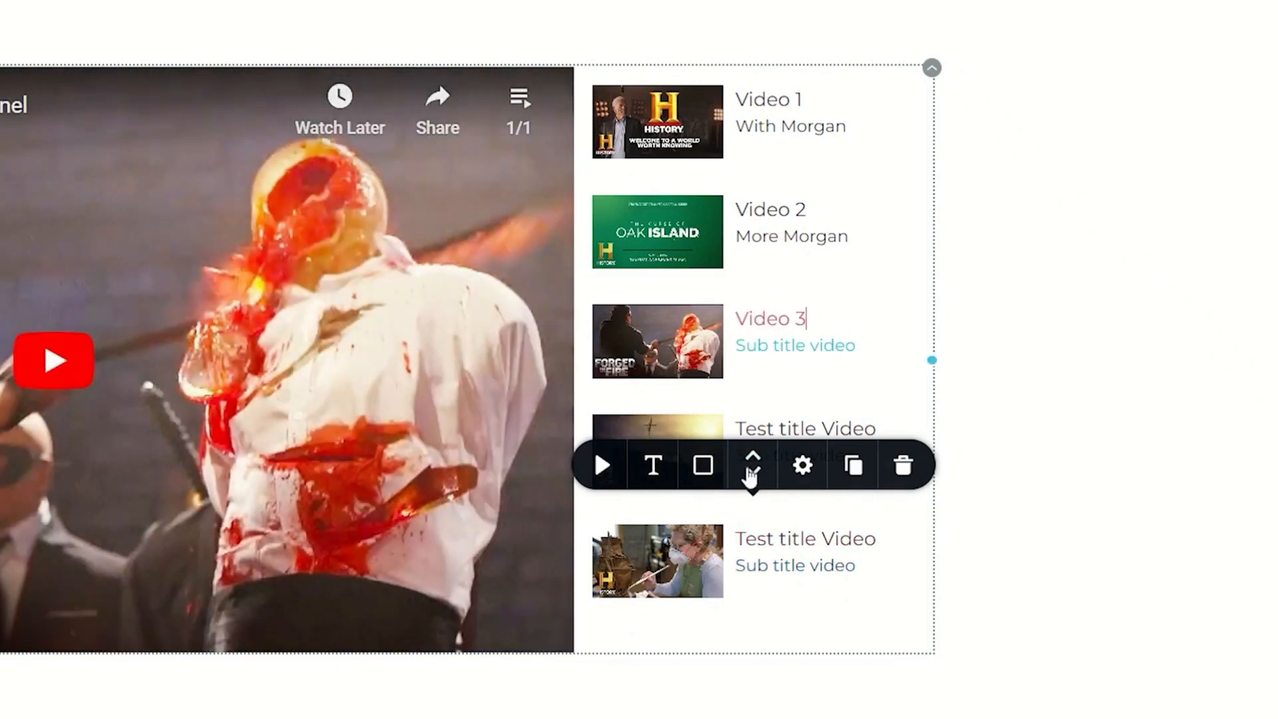
Step: Set the playlist items' thumbnail size to 118 px with the text content aligned to the bottom, and view the items' padding and margin settings
{"action": "left_click", "coordinate": [803, 464]}
{"action": "left_click", "coordinate": [810, 466]}
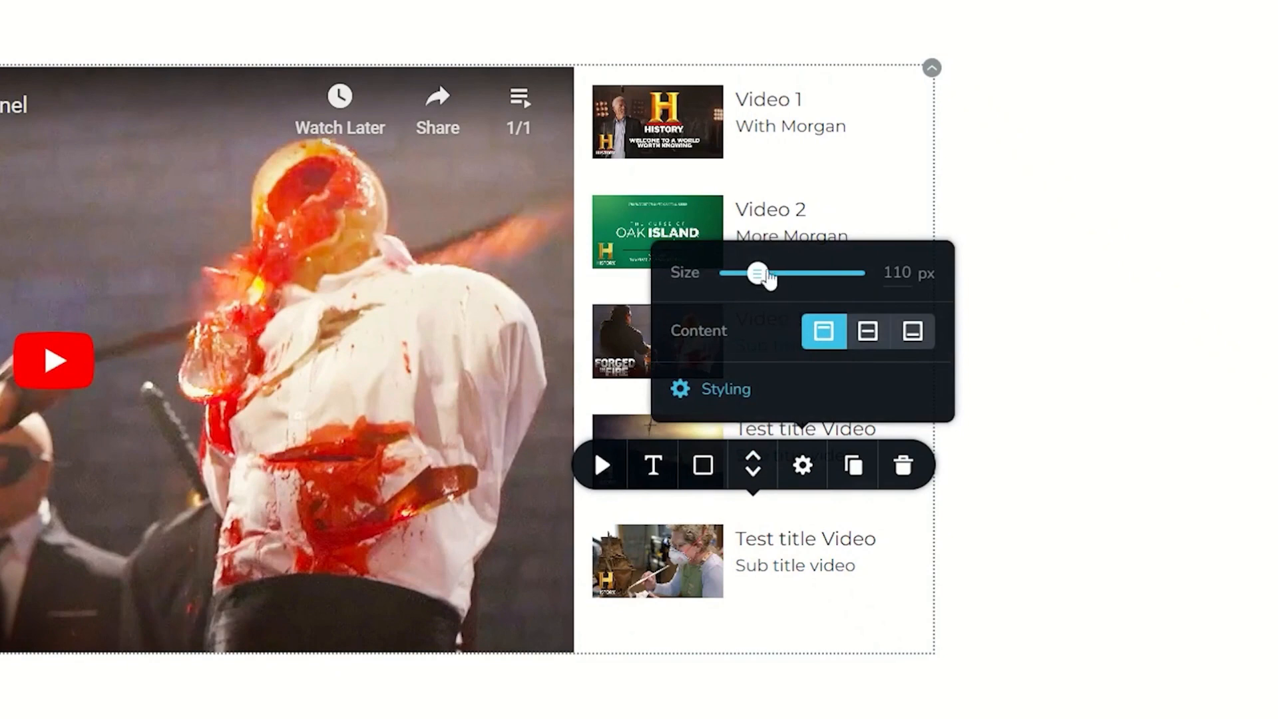
{"action": "mouse_move", "coordinate": [759, 274]}
{"action": "left_mouse_down"}
{"action": "mouse_move", "coordinate": [771, 274]}
{"action": "mouse_move", "coordinate": [745, 274]}
{"action": "mouse_move", "coordinate": [760, 274]}
{"action": "left_mouse_up"}
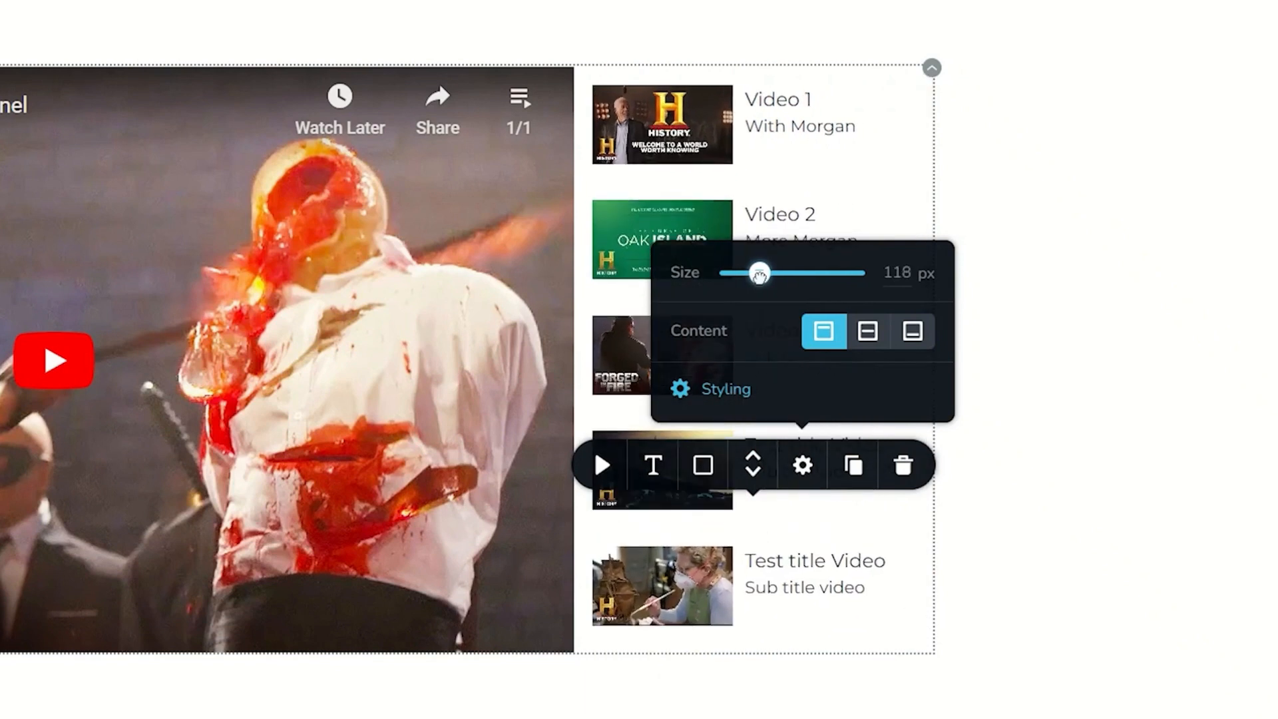
{"action": "left_click", "coordinate": [870, 334]}
{"action": "left_click", "coordinate": [913, 331]}
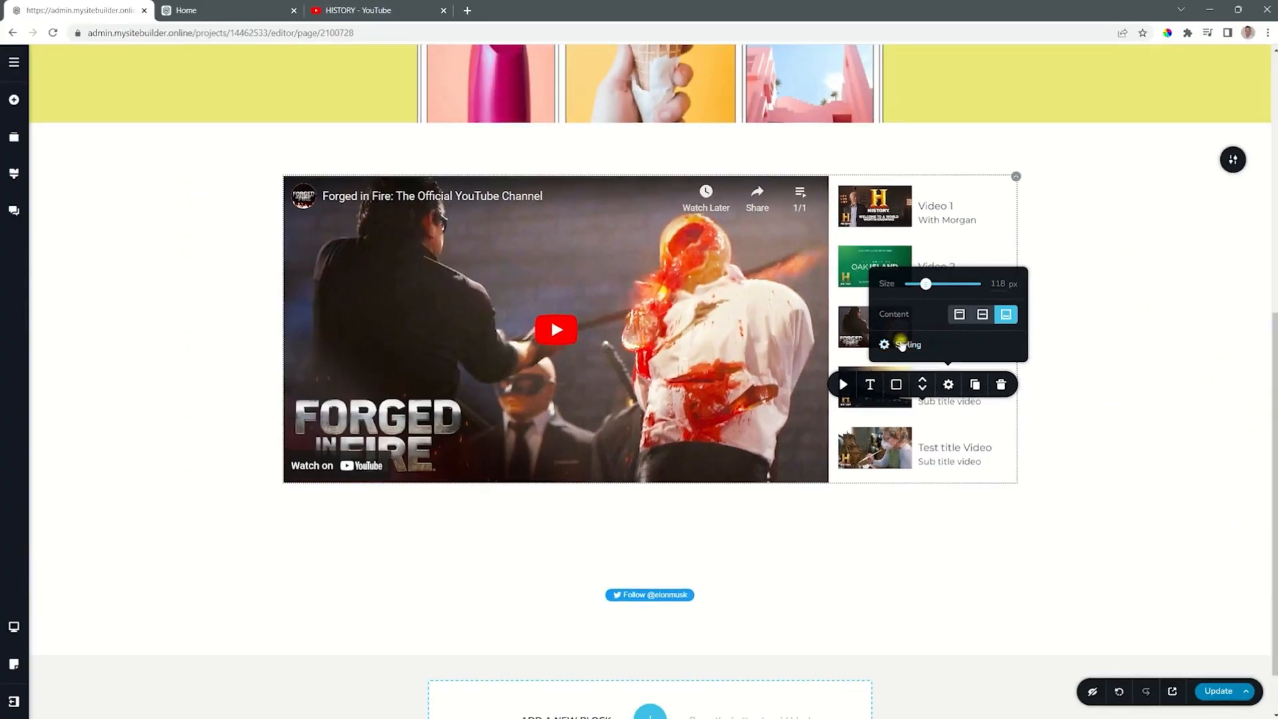
{"action": "left_click", "coordinate": [724, 389]}
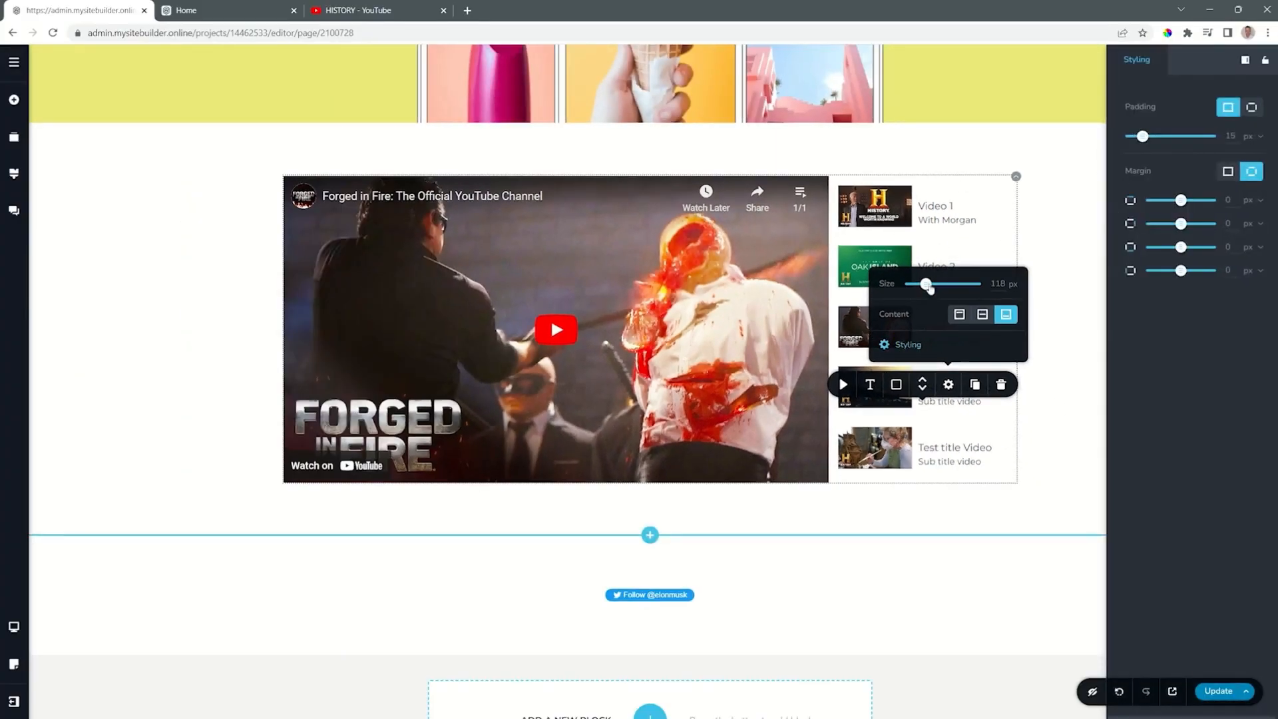
{"action": "left_click", "coordinate": [1070, 271]}
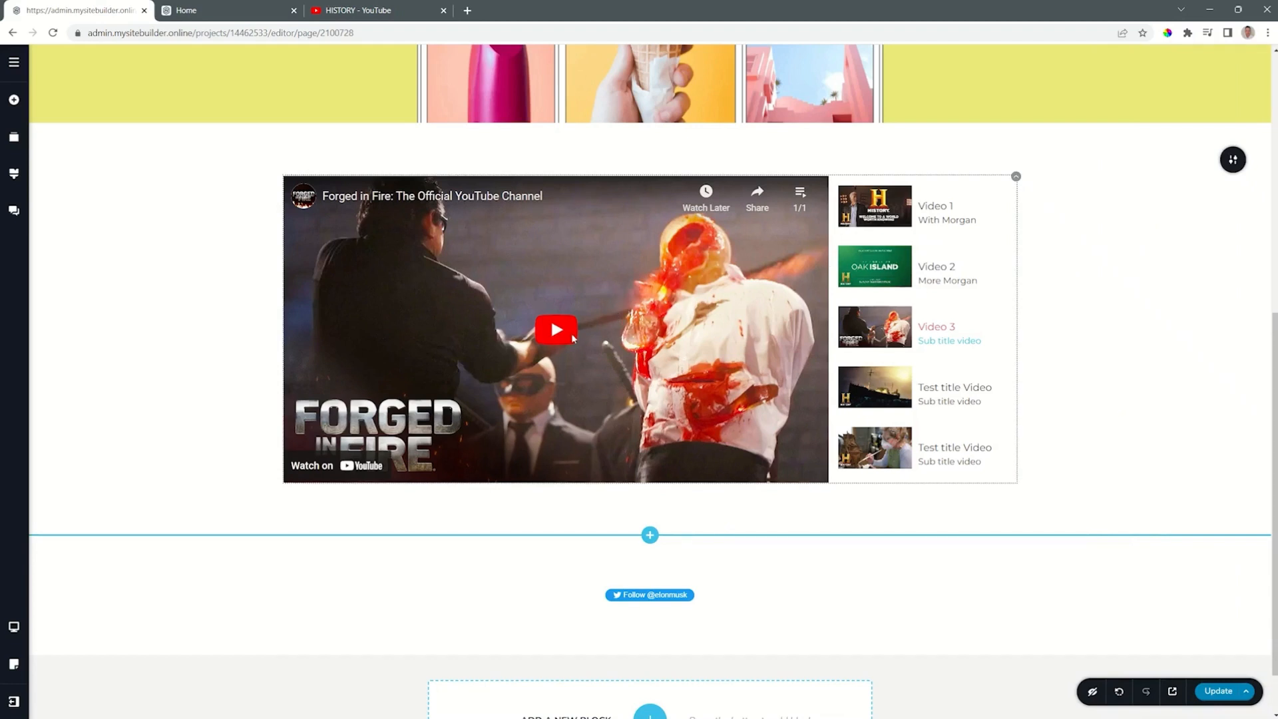
Step: Switch the page to the tablet view and widen the video playlist's sidebar to 337 px after trying 399 px
{"action": "left_click", "coordinate": [18, 627]}
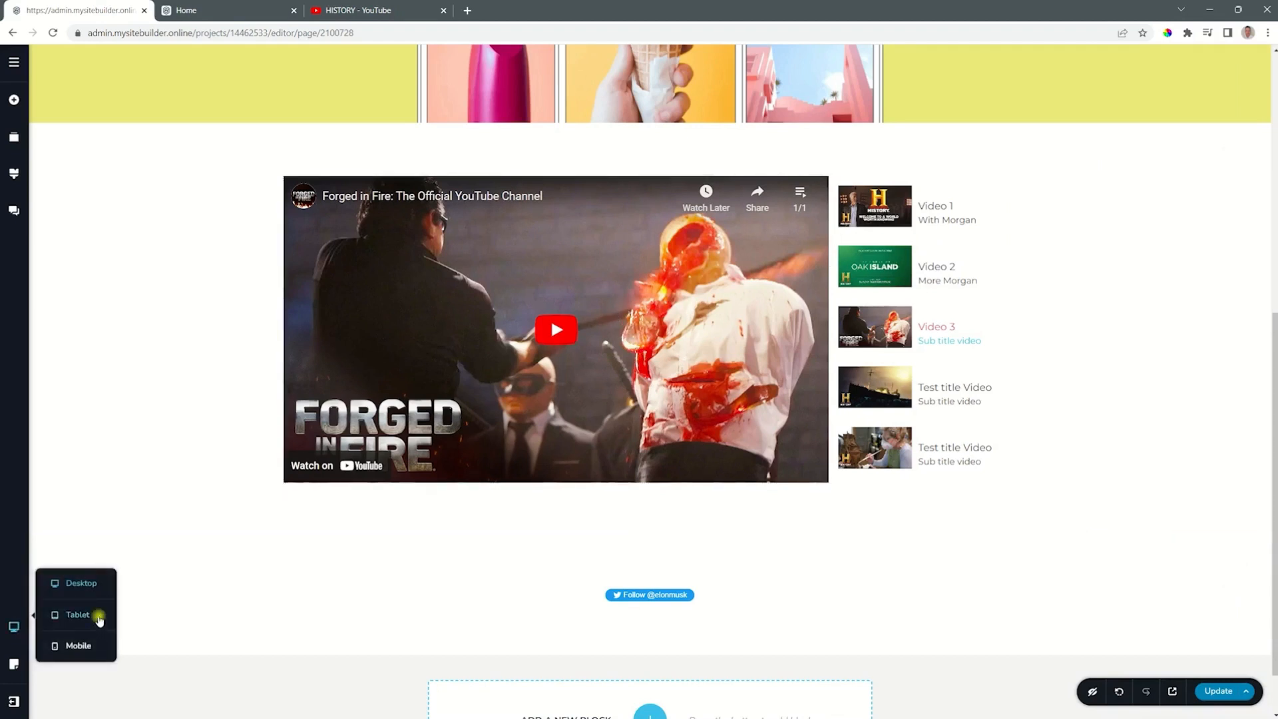
{"action": "left_click", "coordinate": [100, 618]}
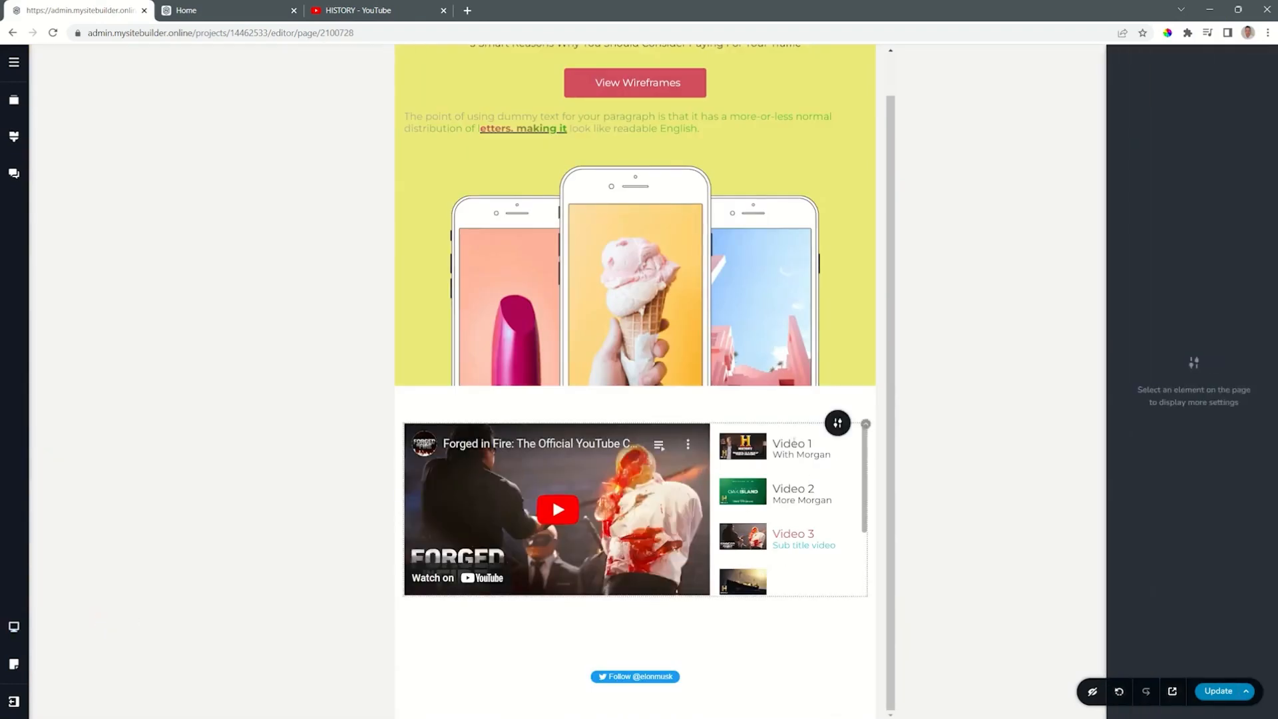
{"action": "left_click", "coordinate": [865, 424]}
{"action": "left_click", "coordinate": [868, 394]}
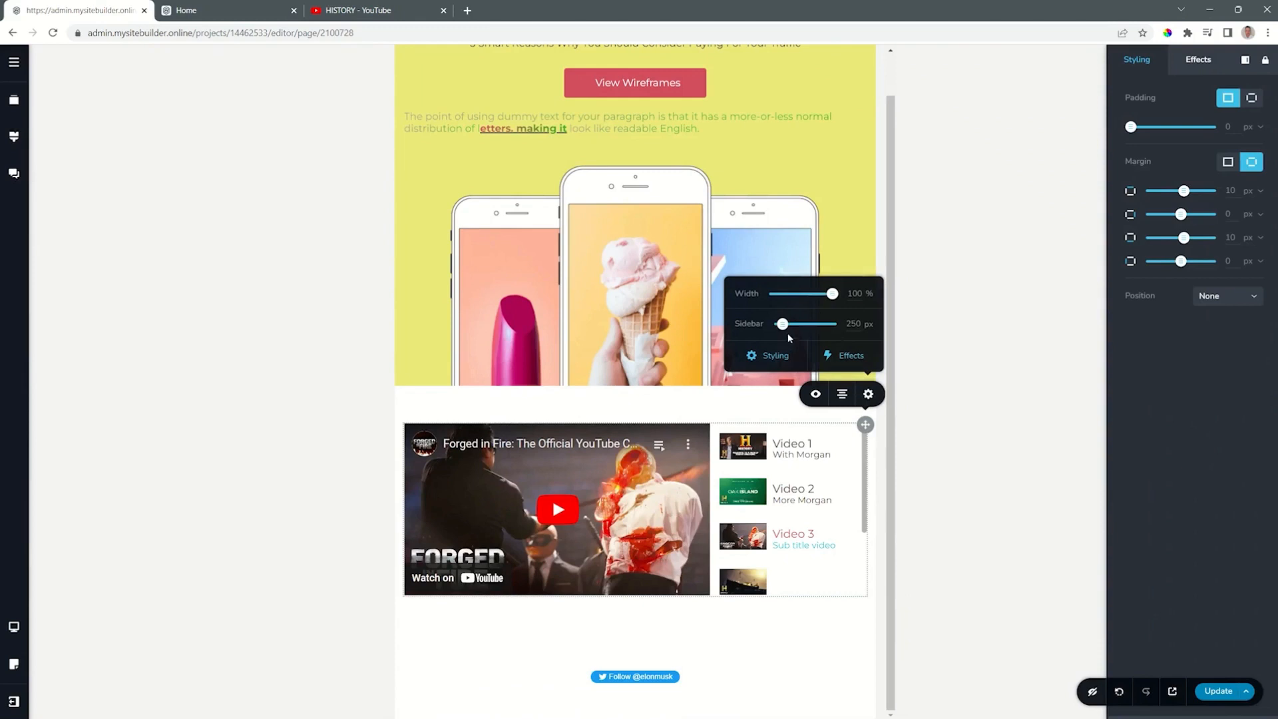
{"action": "left_click_drag", "start_coordinate": [786, 326], "coordinate": [792, 326]}
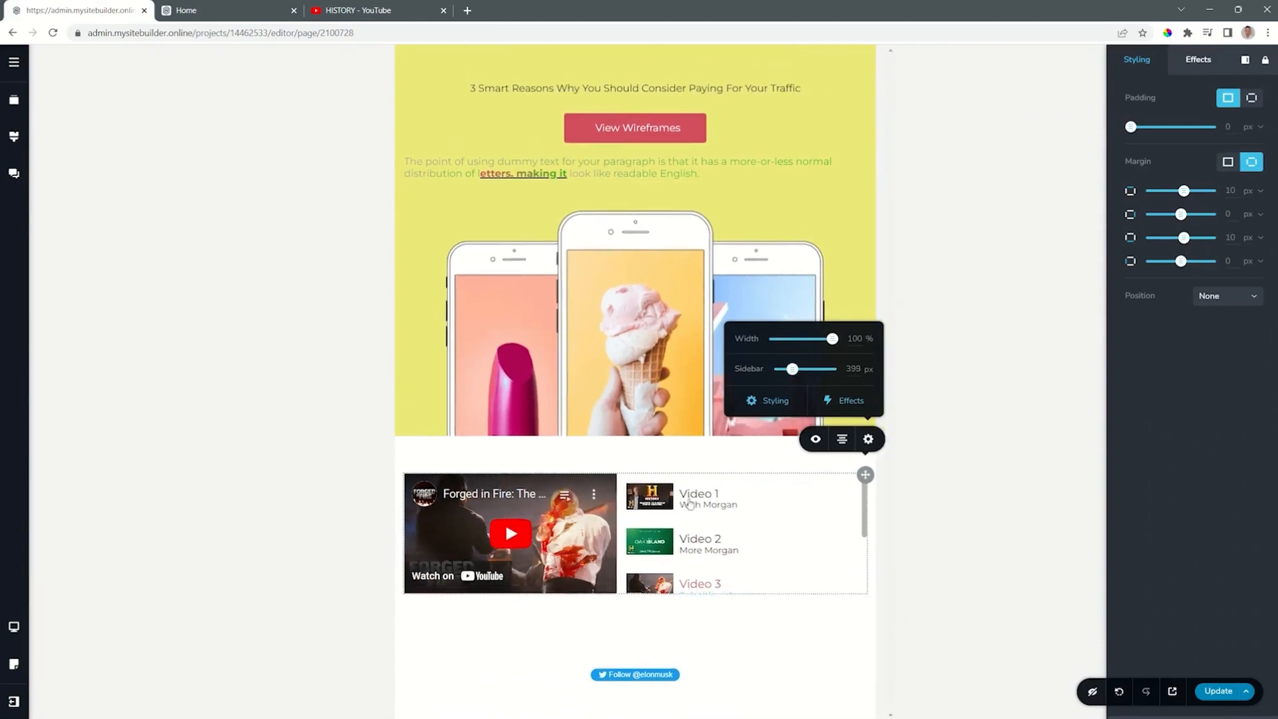
{"action": "left_click_drag", "start_coordinate": [792, 370], "coordinate": [789, 370]}
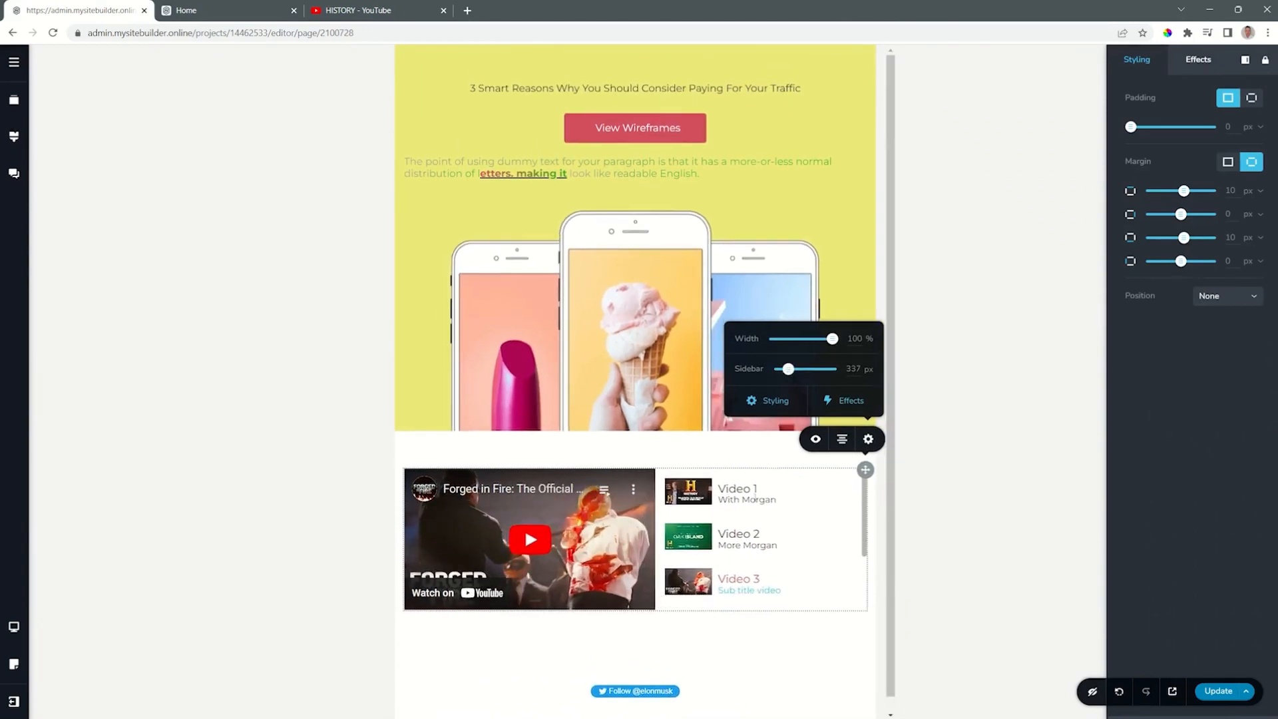
Step: Switch the page to the mobile view
{"action": "left_click", "coordinate": [16, 625]}
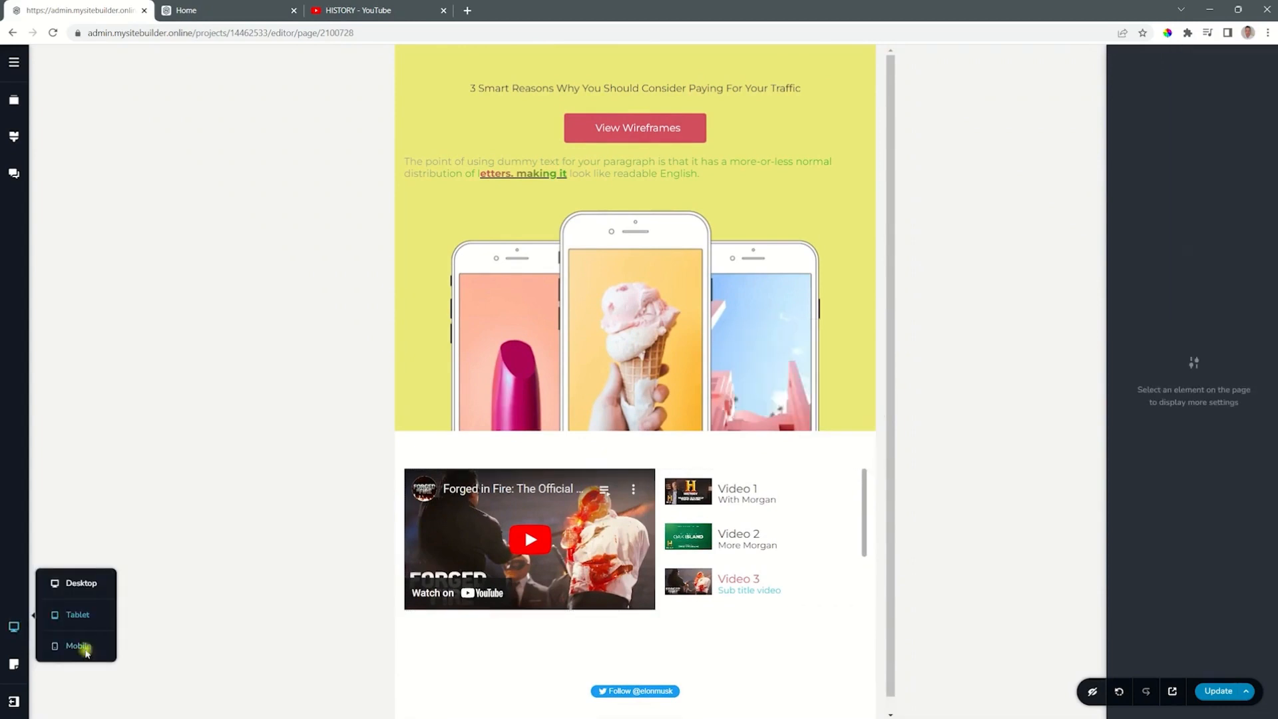